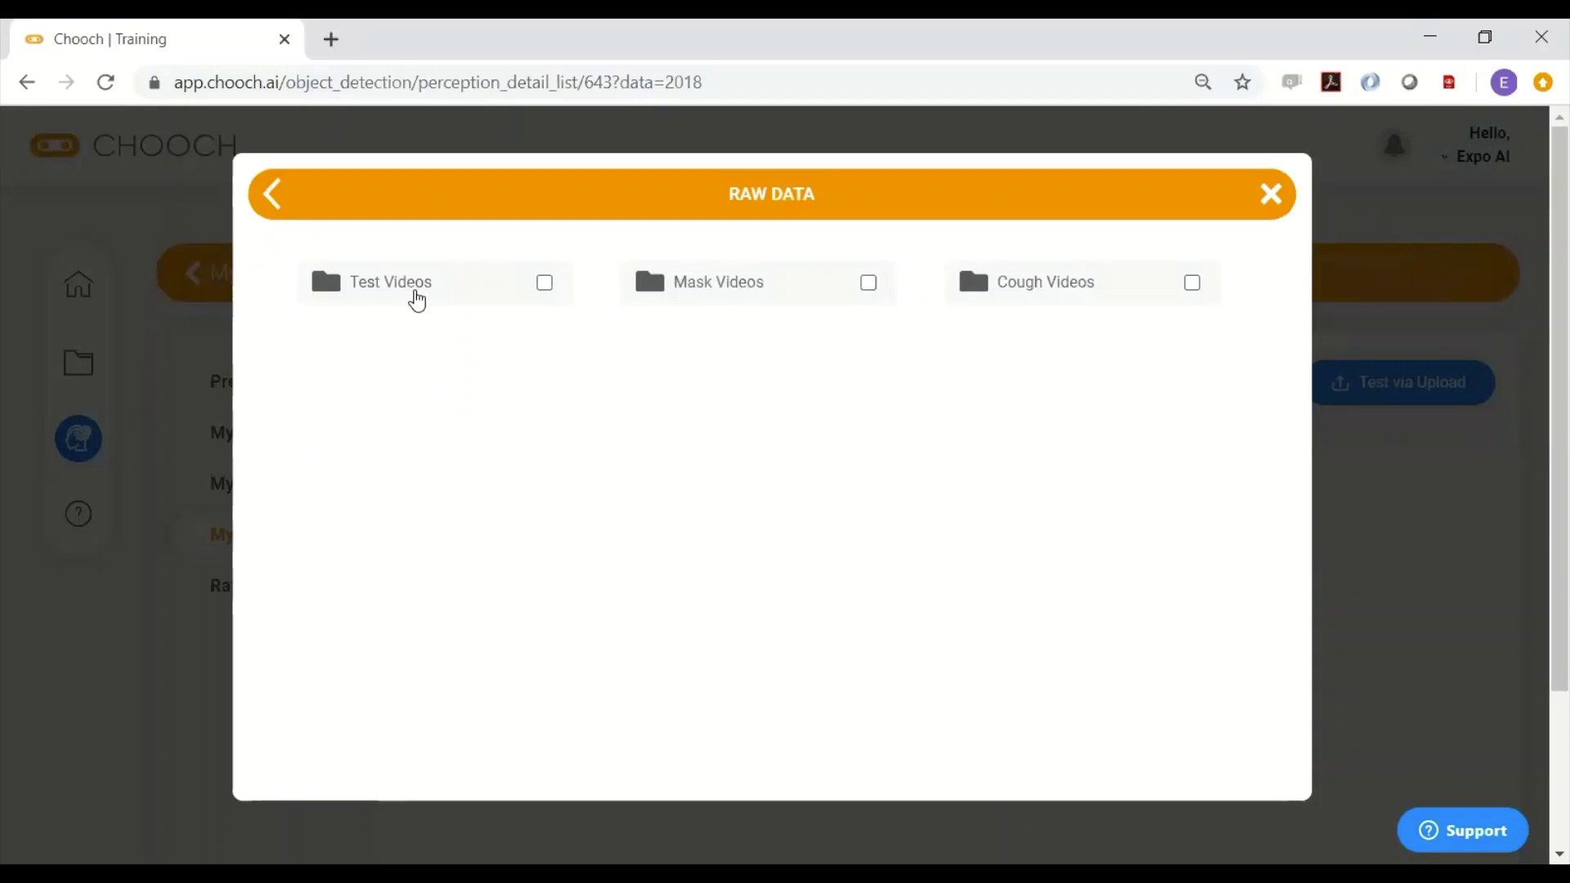
Step: Upload people-v4.mp4 from the Test Videos raw data folder to test the object detection model
{"action": "left_click", "coordinate": [408, 291]}
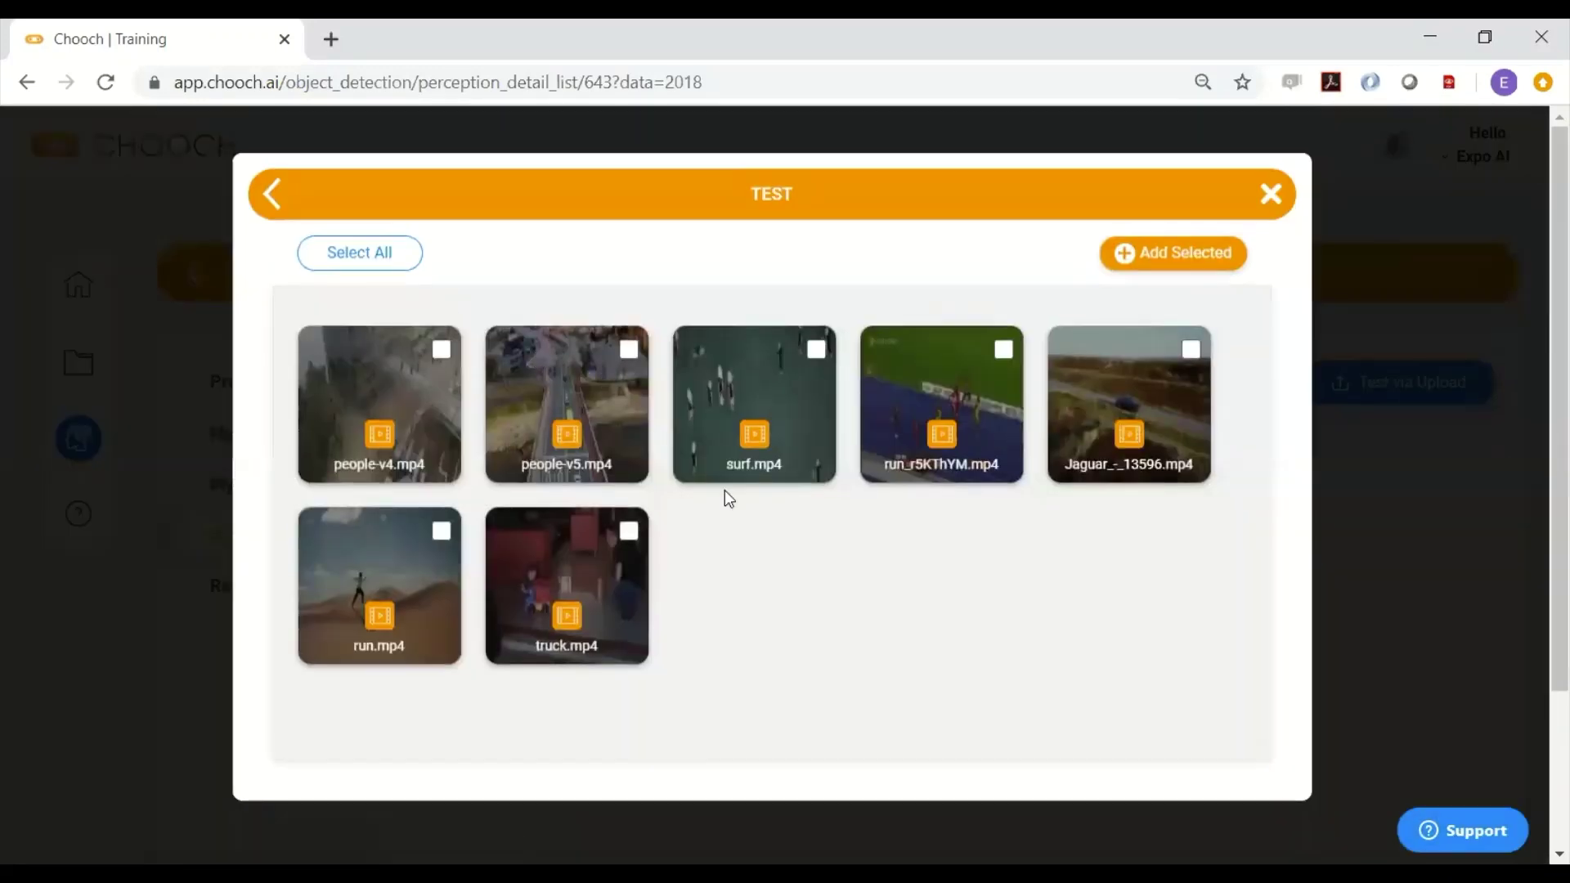
{"action": "left_click", "coordinate": [395, 401]}
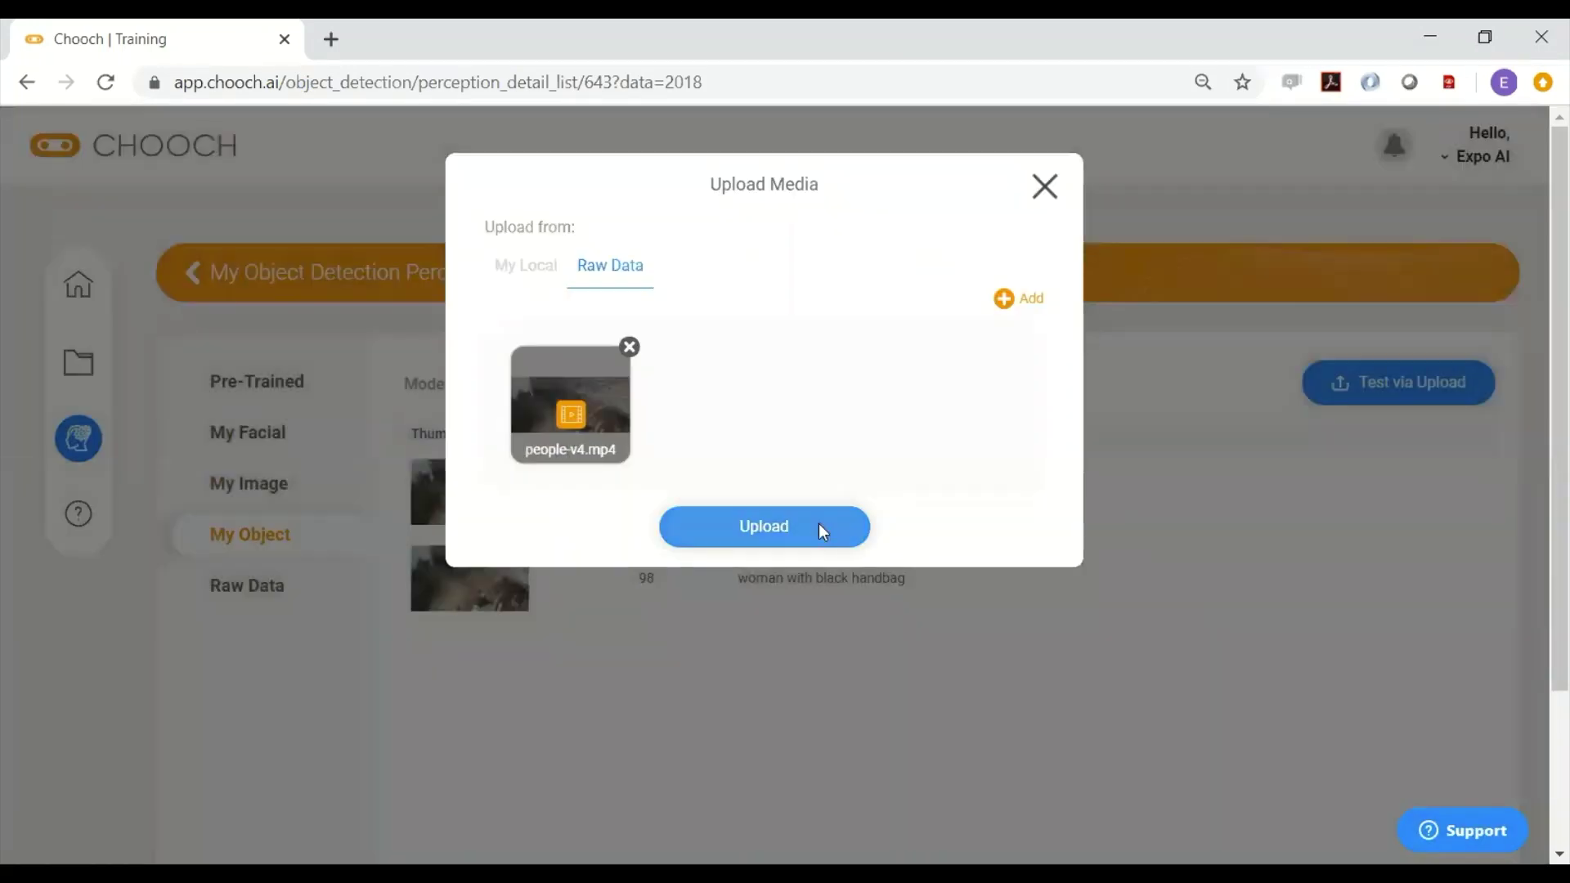
{"action": "left_click", "coordinate": [822, 529]}
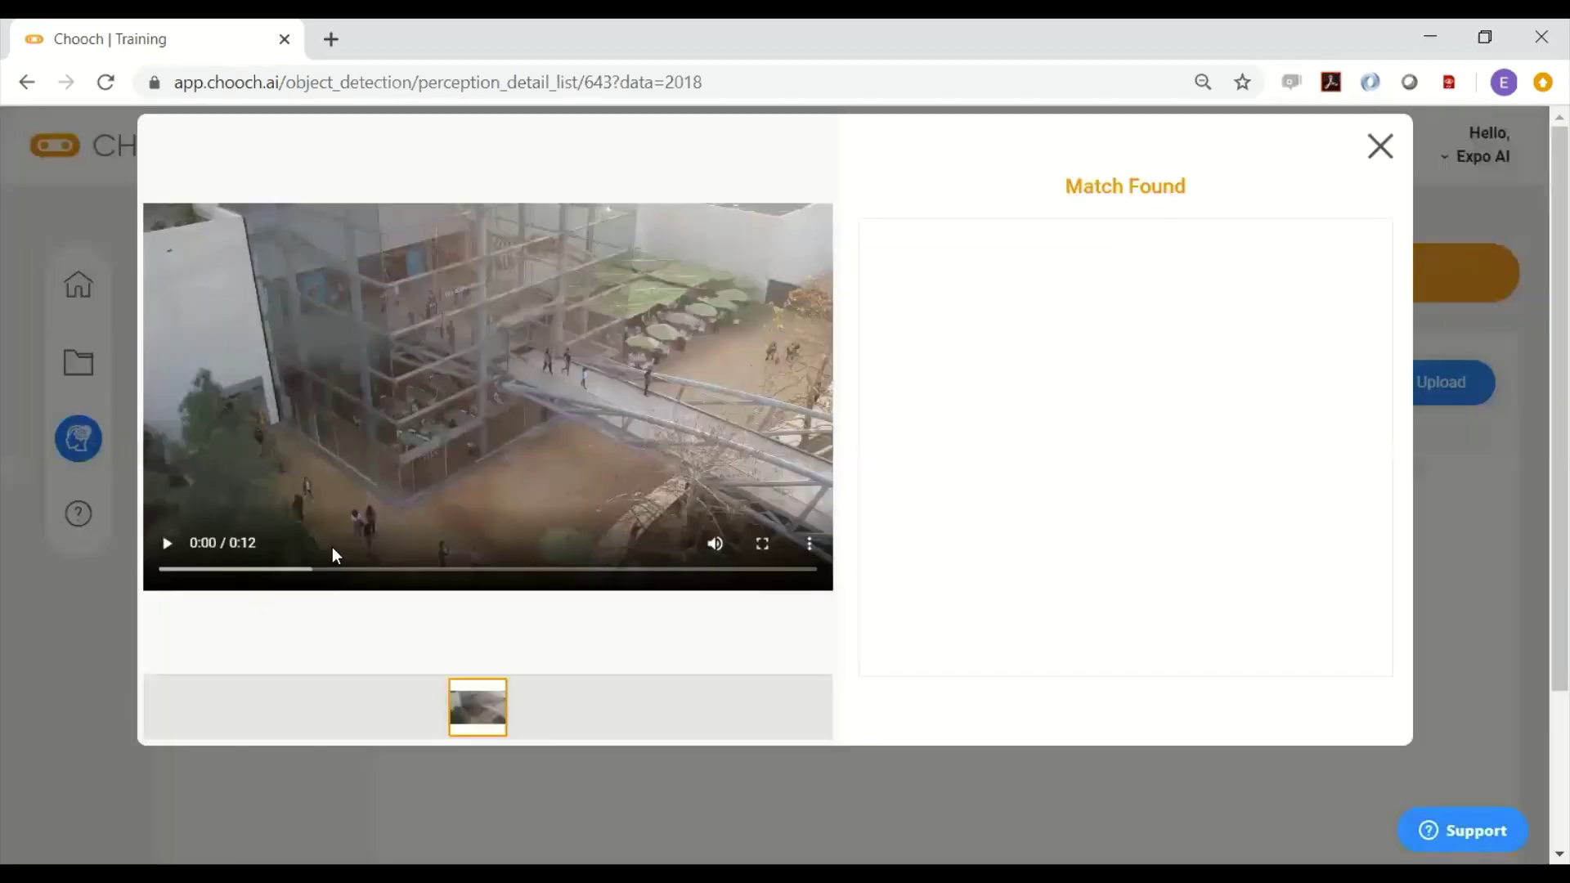
Step: Play and pause the courtyard test video, and review its matched detections at timestamps from 00:01 to 00:07
{"action": "left_click", "coordinate": [172, 546]}
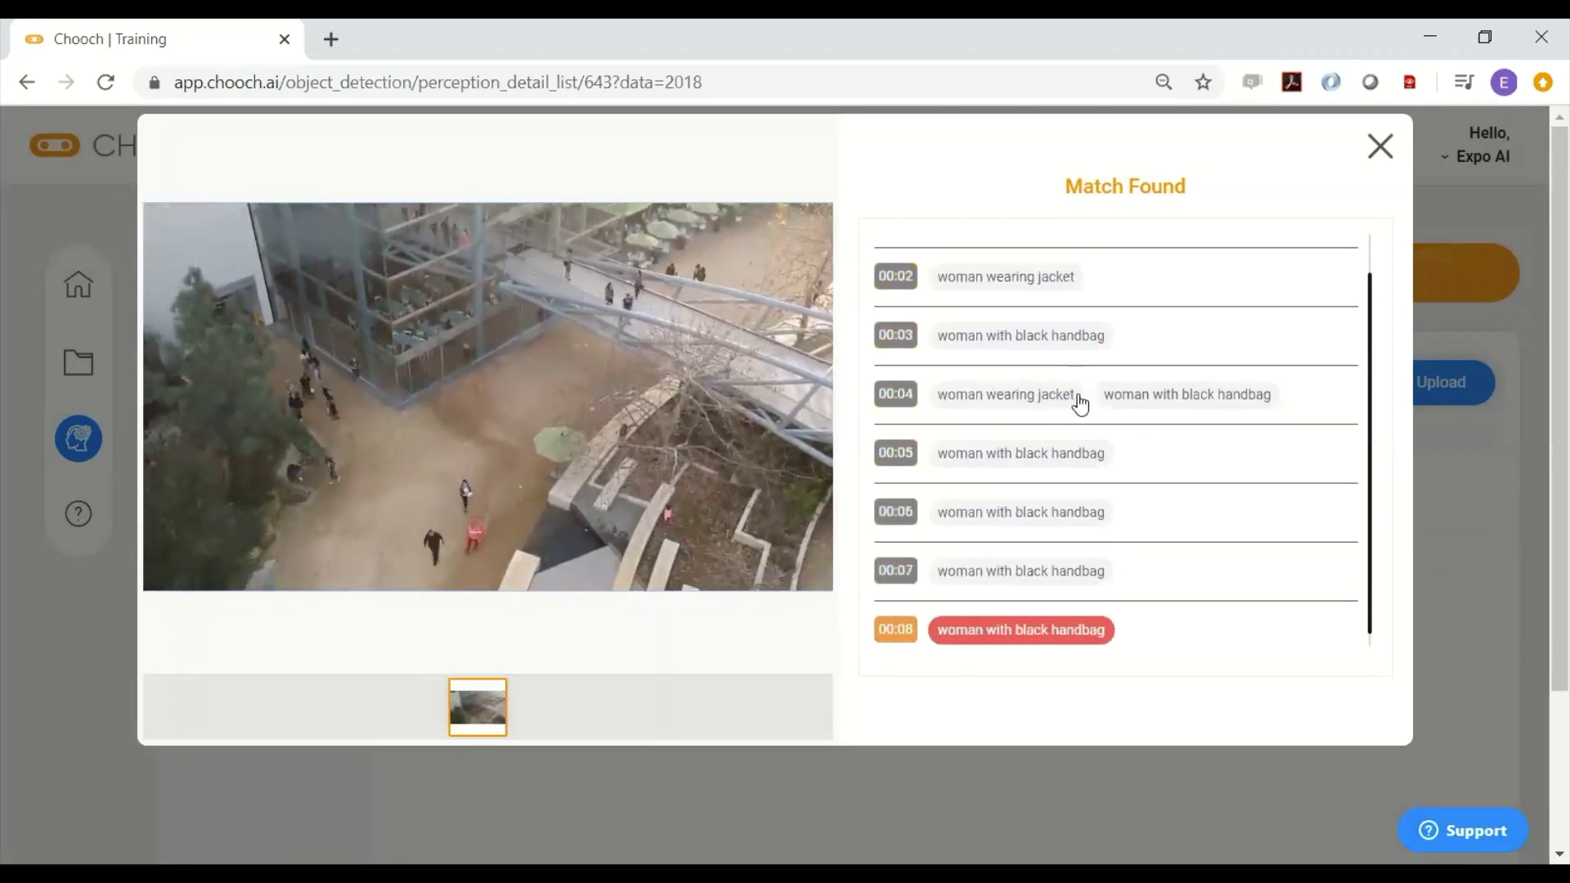
{"action": "left_click", "coordinate": [166, 543]}
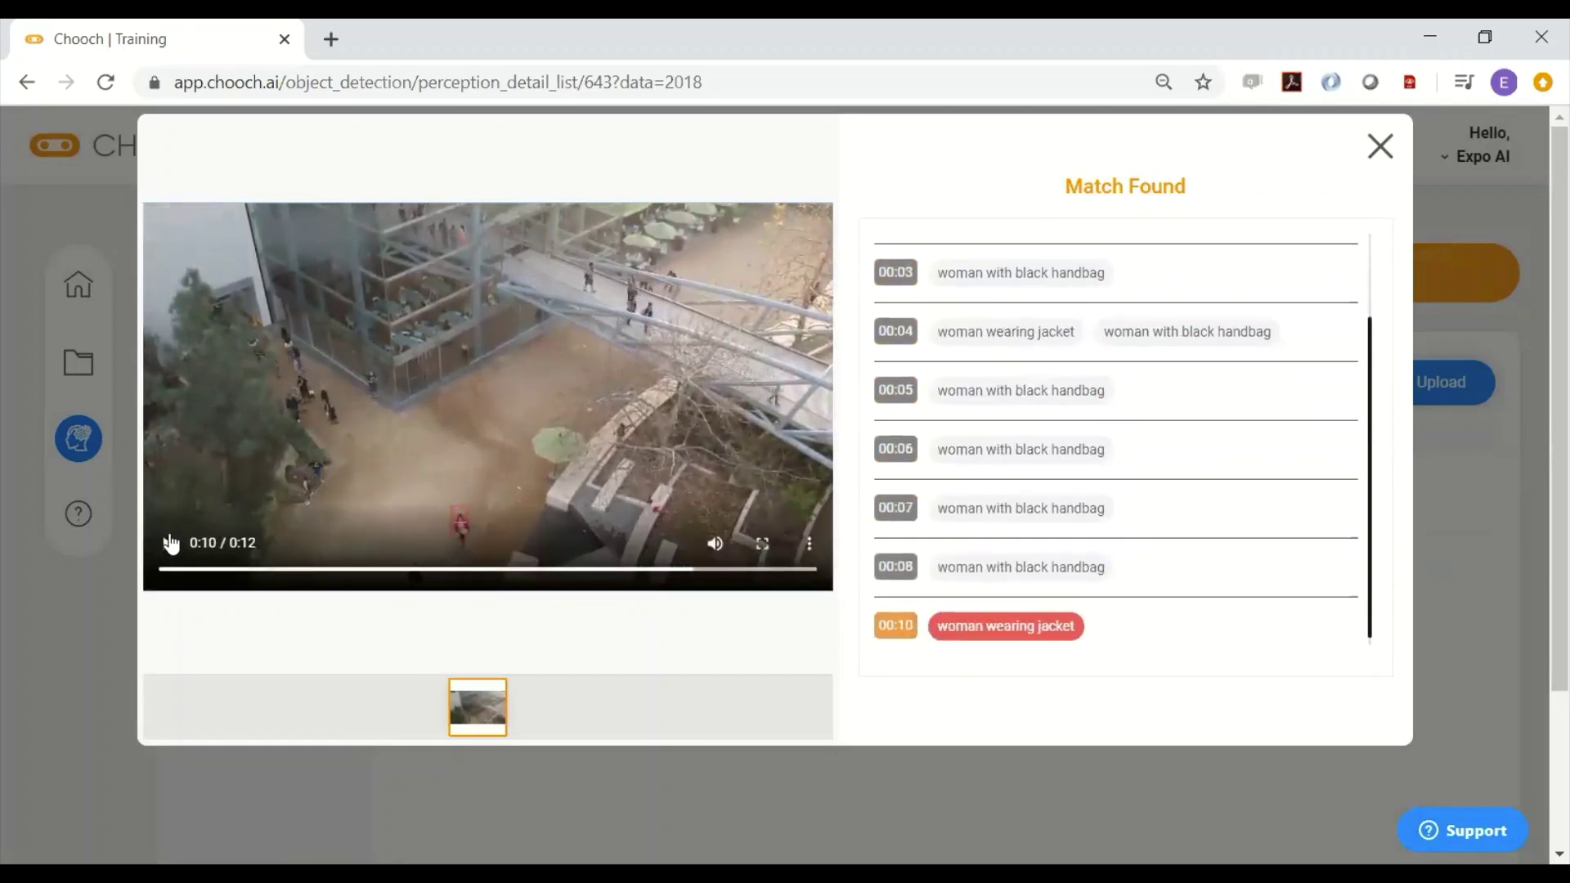
{"action": "scroll", "coordinate": [1118, 447], "scroll_direction": "up", "scroll_amount": 3}
{"action": "left_click", "coordinate": [1061, 376]}
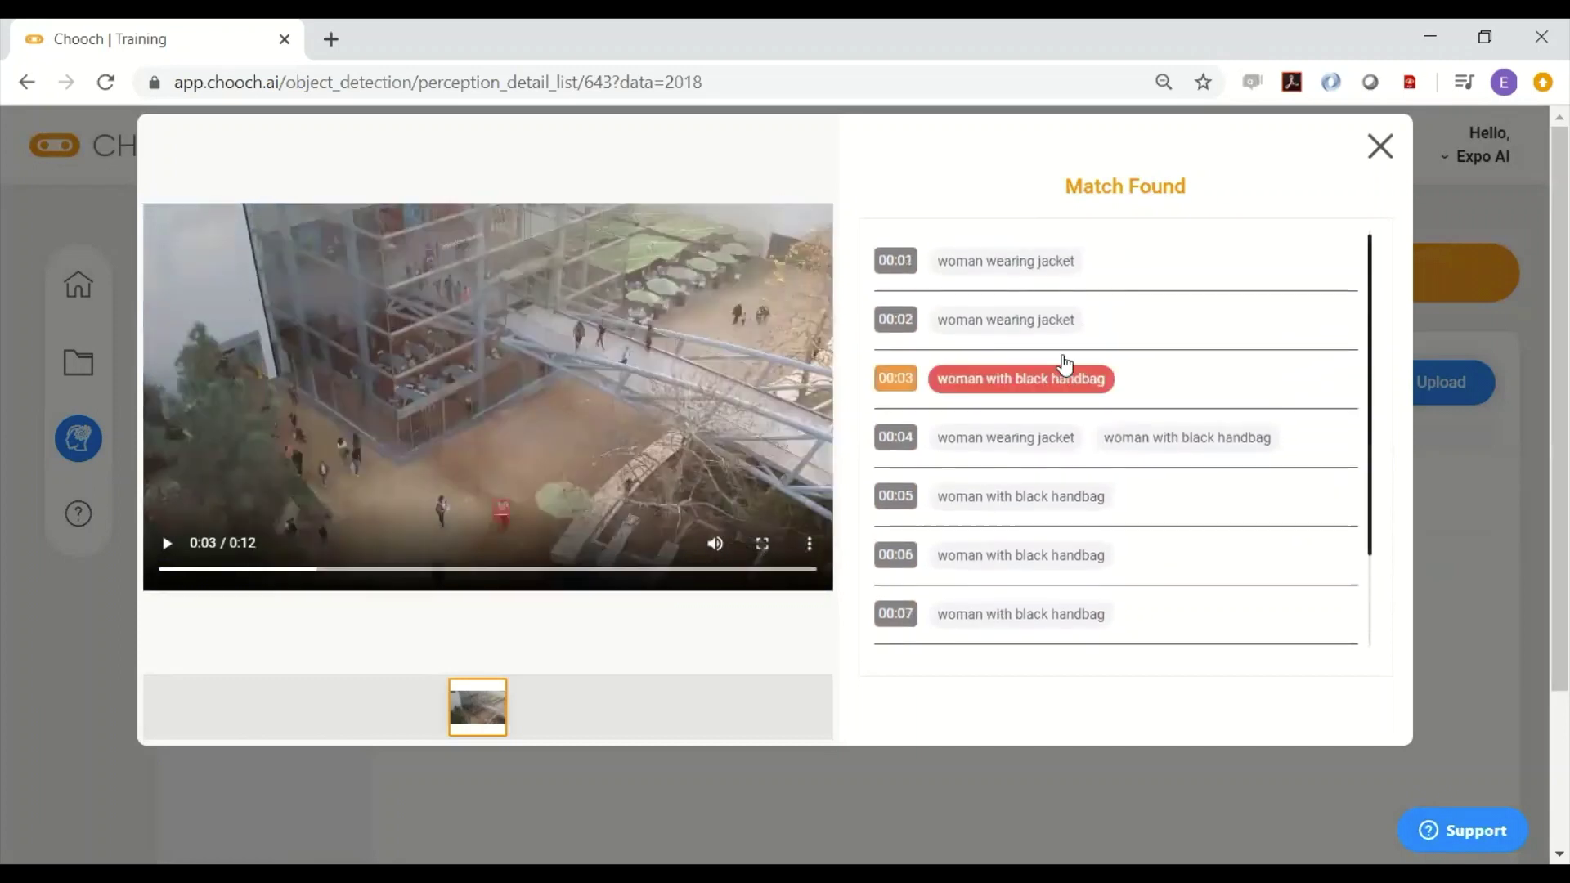
{"action": "left_click", "coordinate": [1059, 326]}
{"action": "left_click", "coordinate": [1037, 260]}
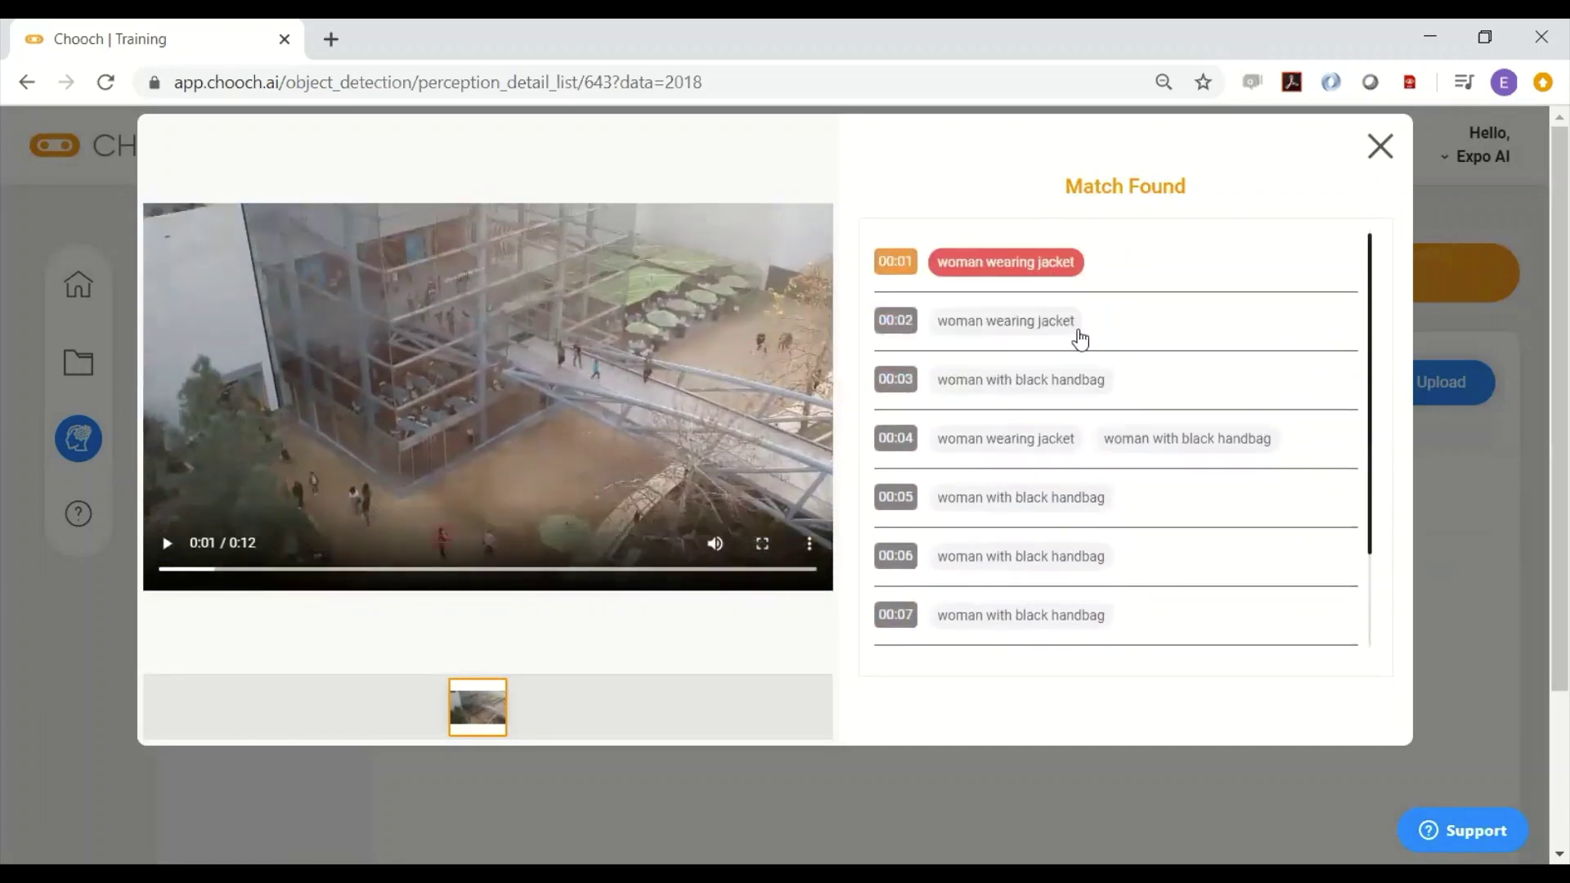
{"action": "left_click", "coordinate": [1073, 457]}
{"action": "left_click", "coordinate": [1051, 509]}
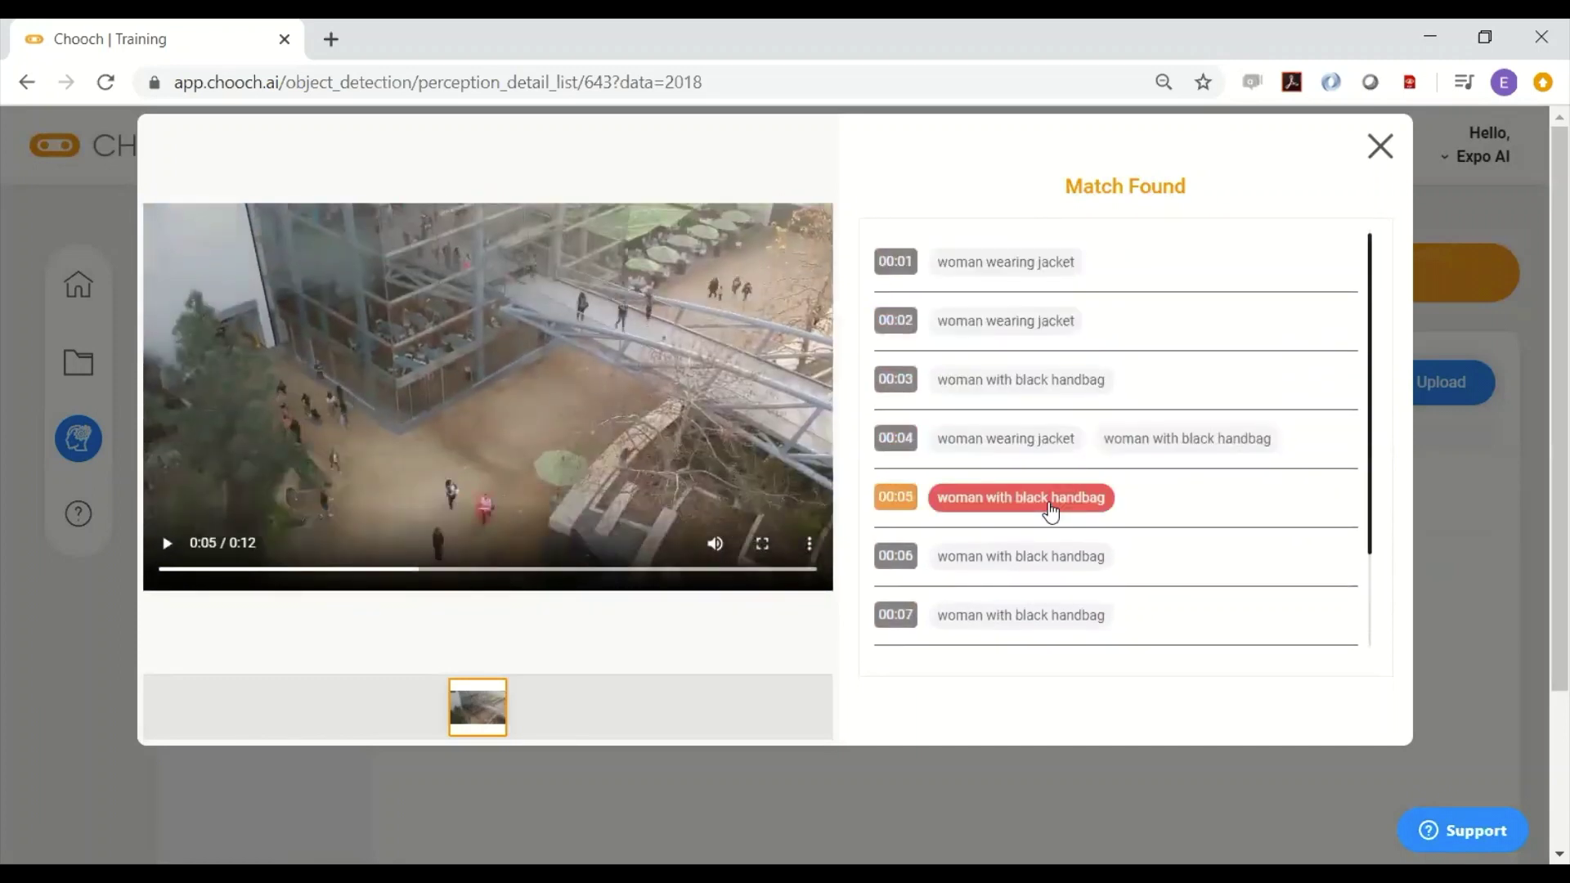
{"action": "left_click", "coordinate": [1028, 563]}
{"action": "left_click", "coordinate": [1004, 617]}
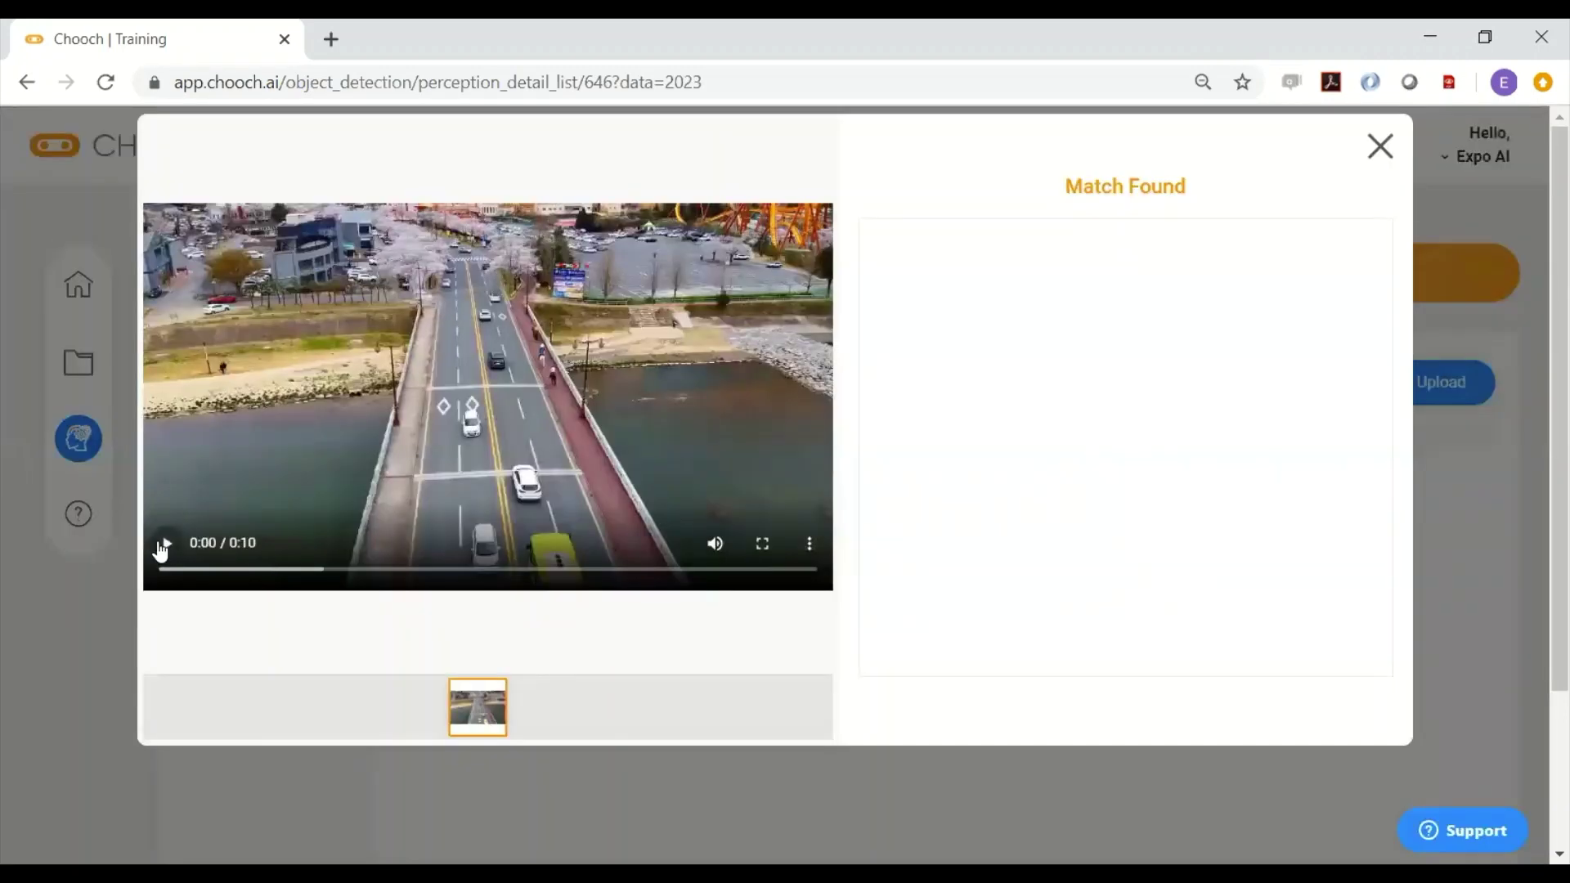
Step: Play and pause the bridge traffic test video, and review its horse-rider matches at the timestamps from 00:01 to 00:08
{"action": "left_click", "coordinate": [162, 545]}
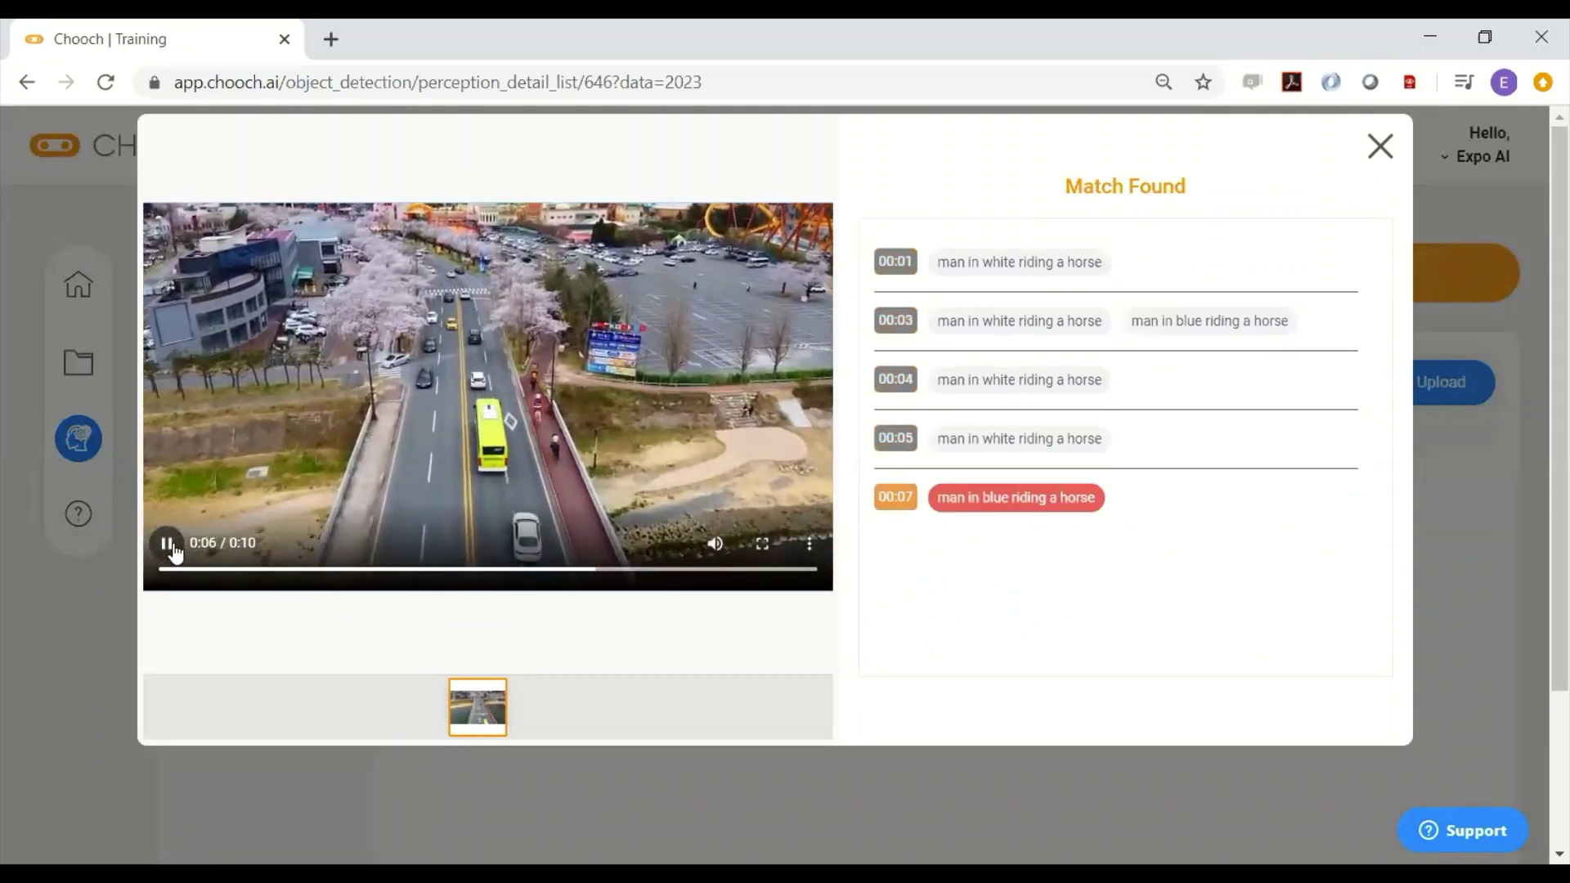
{"action": "left_click", "coordinate": [172, 548]}
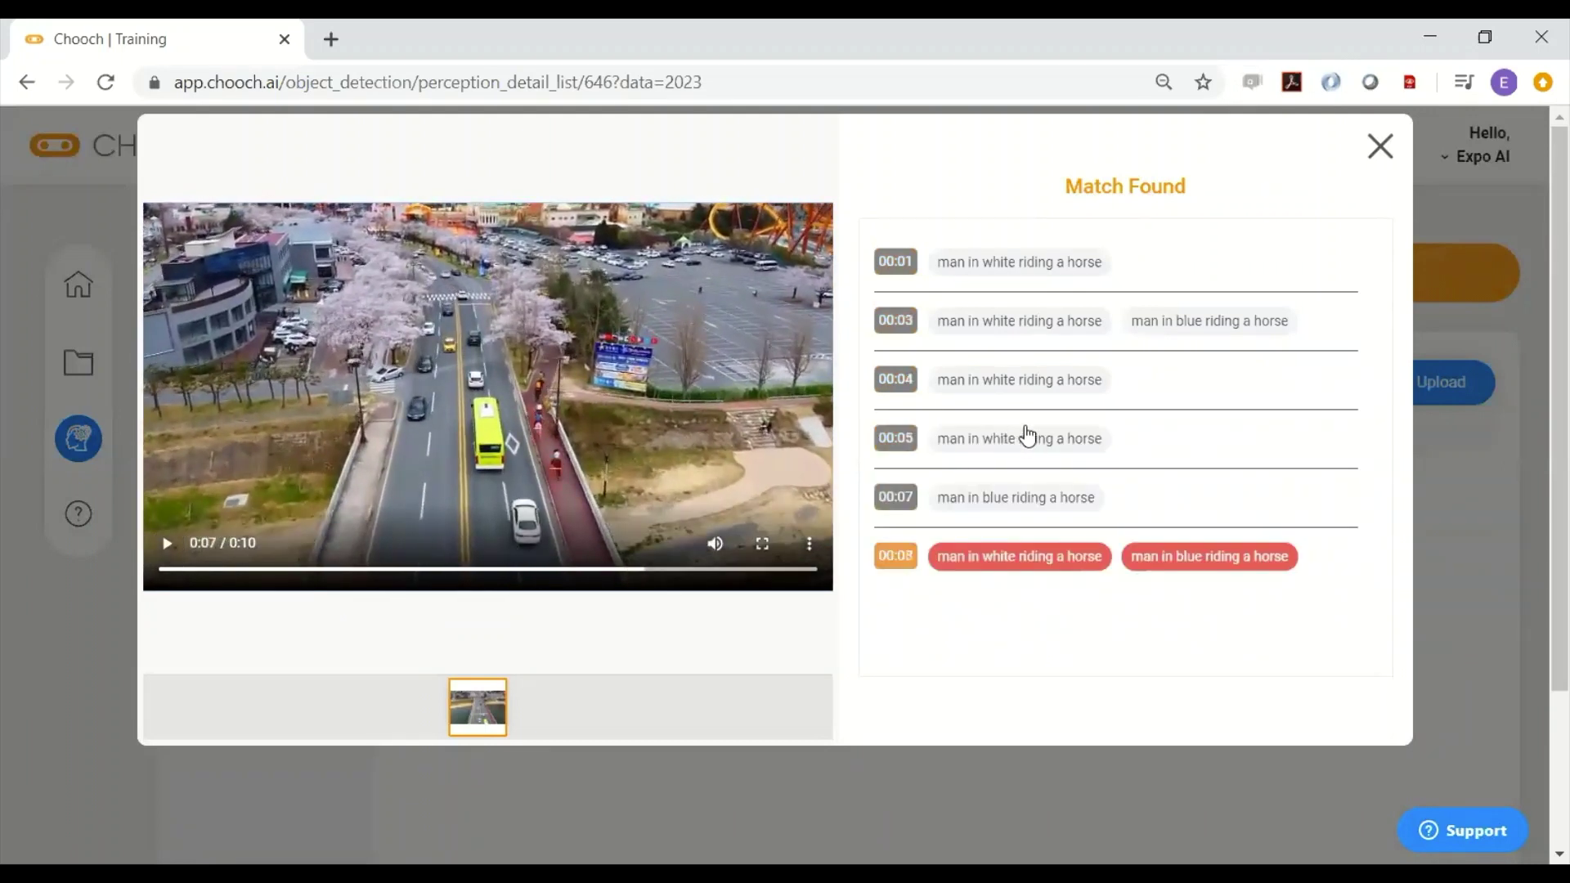
{"action": "left_click", "coordinate": [1029, 435]}
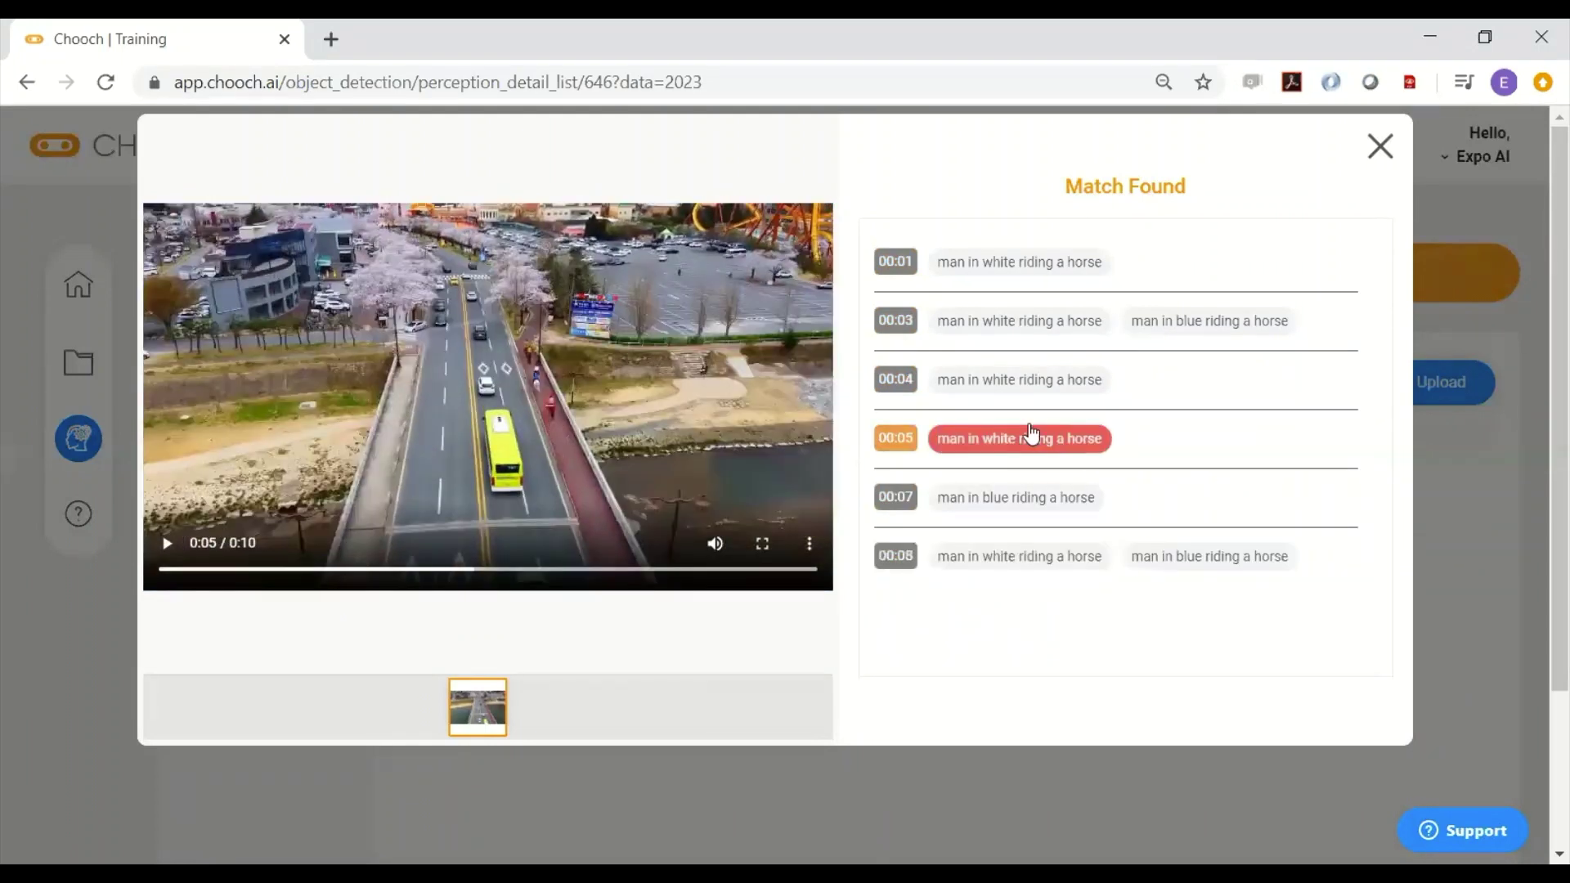
{"action": "left_click", "coordinate": [1050, 394]}
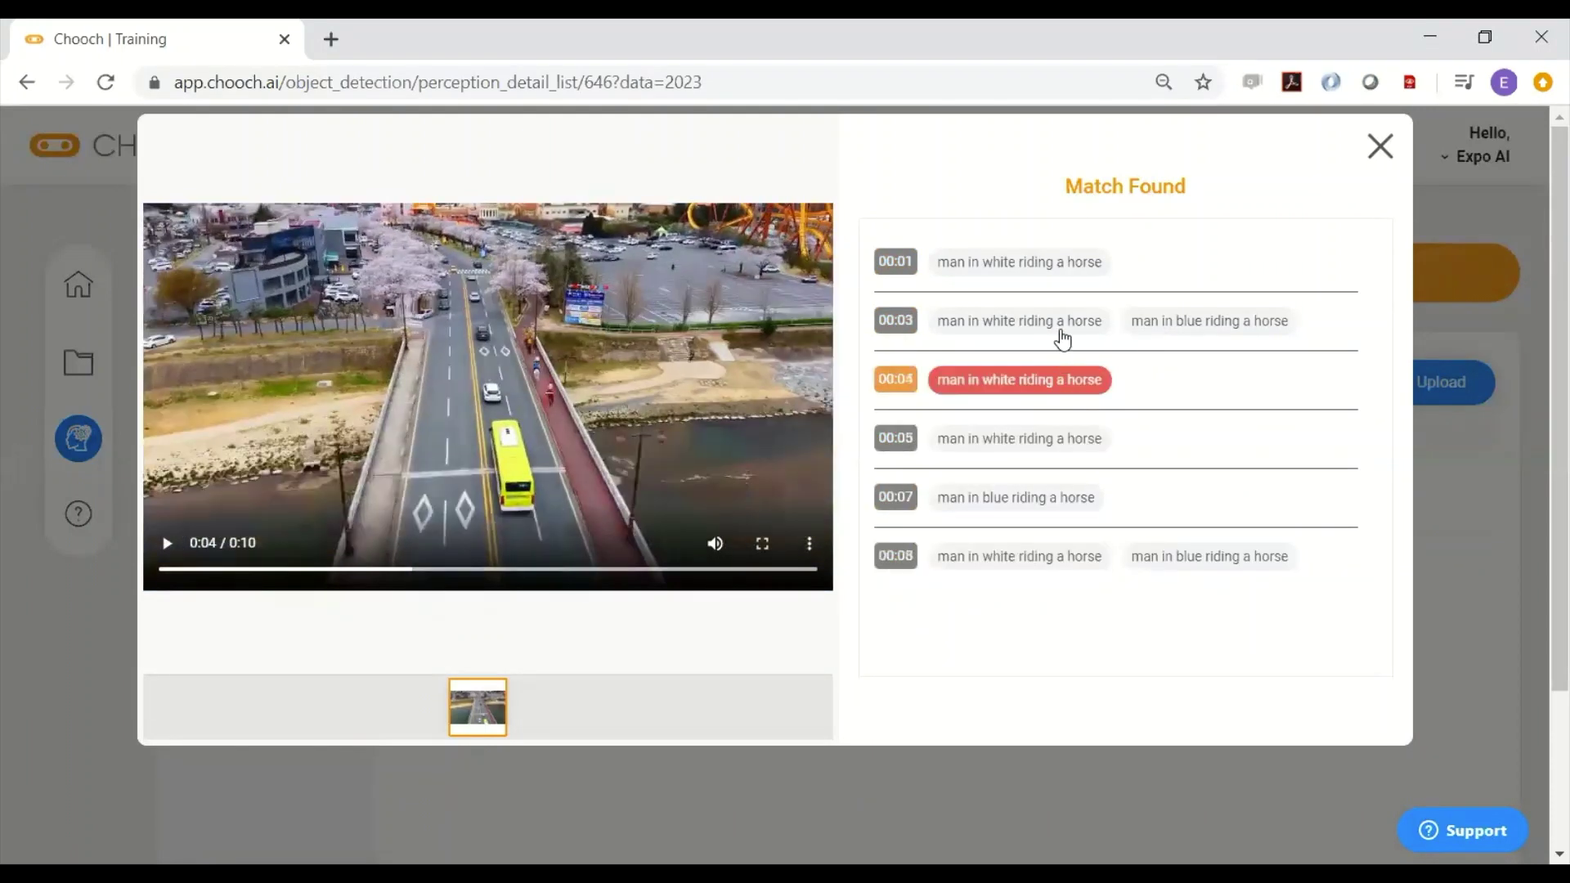
{"action": "left_click", "coordinate": [1055, 320]}
{"action": "left_click", "coordinate": [1047, 260]}
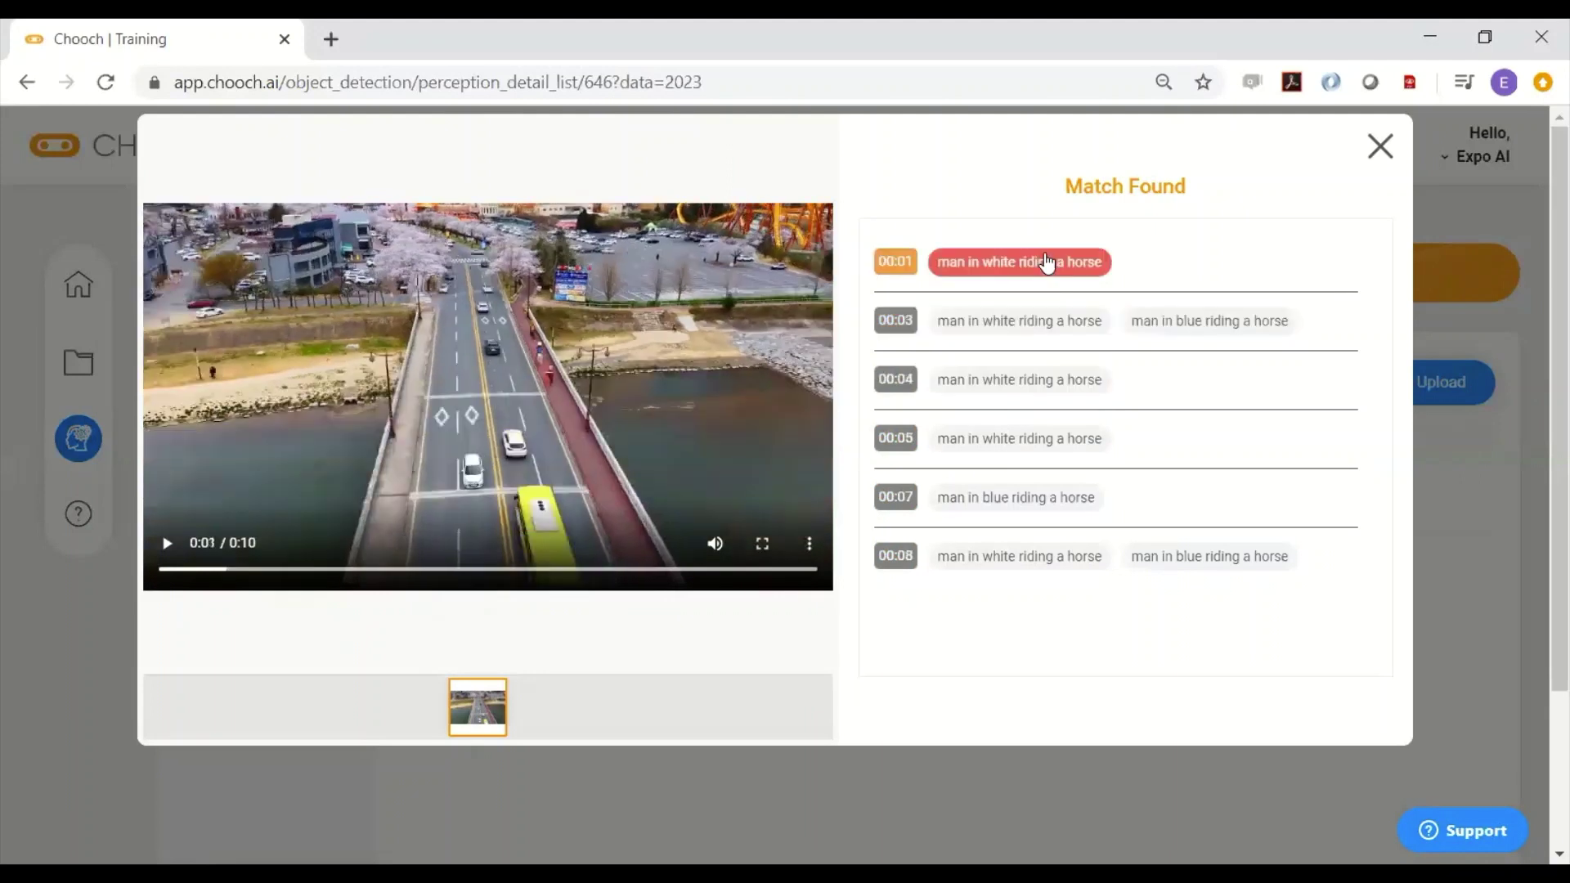
{"action": "left_click", "coordinate": [1041, 378]}
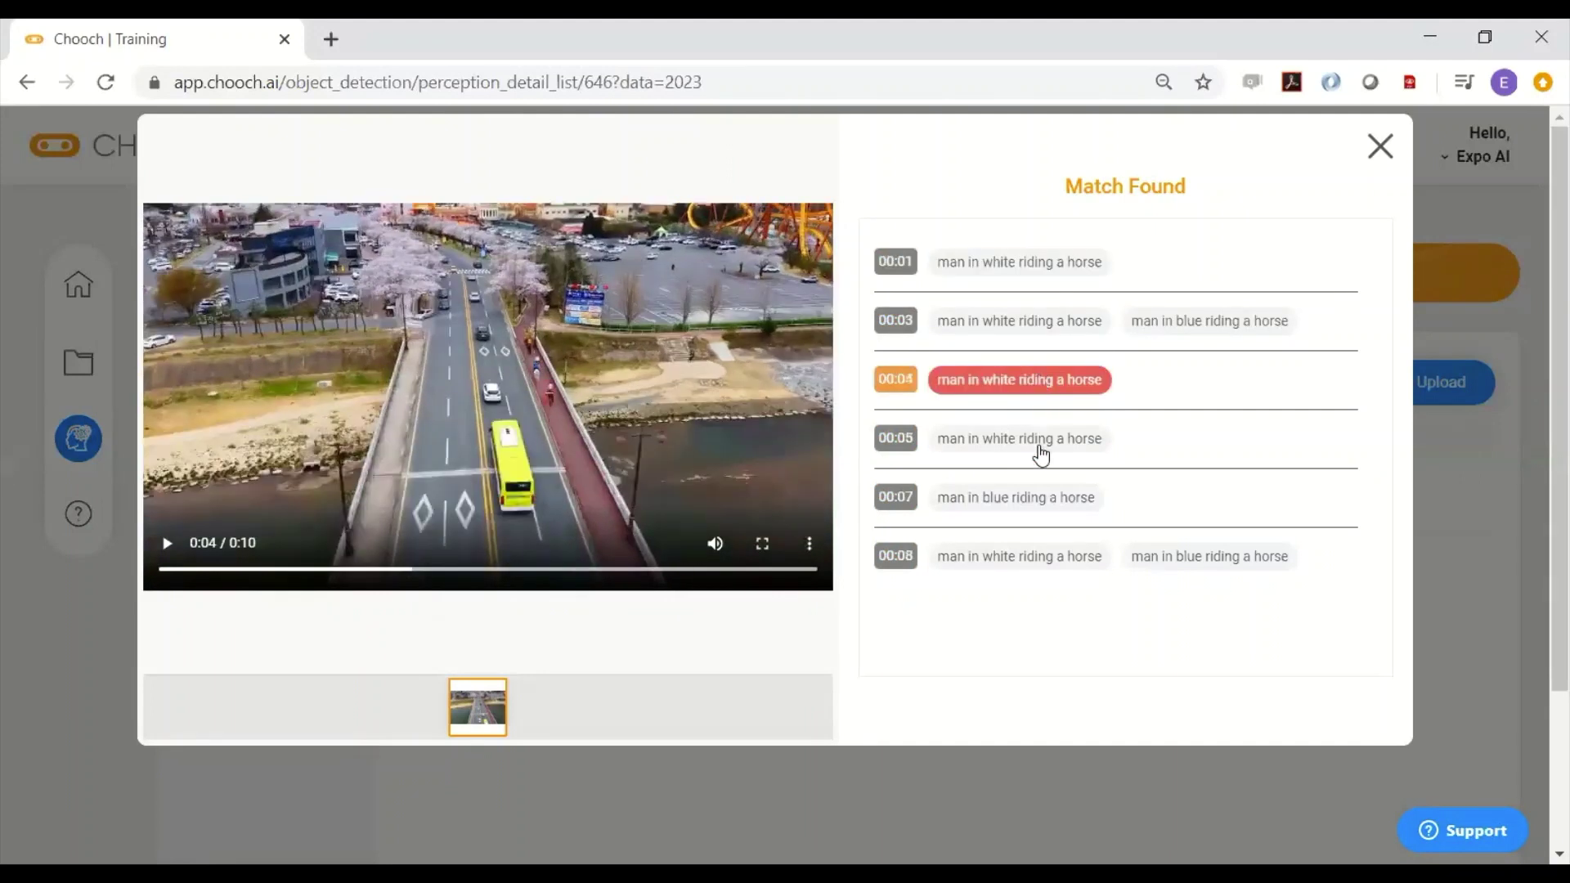
{"action": "left_click", "coordinate": [1040, 441]}
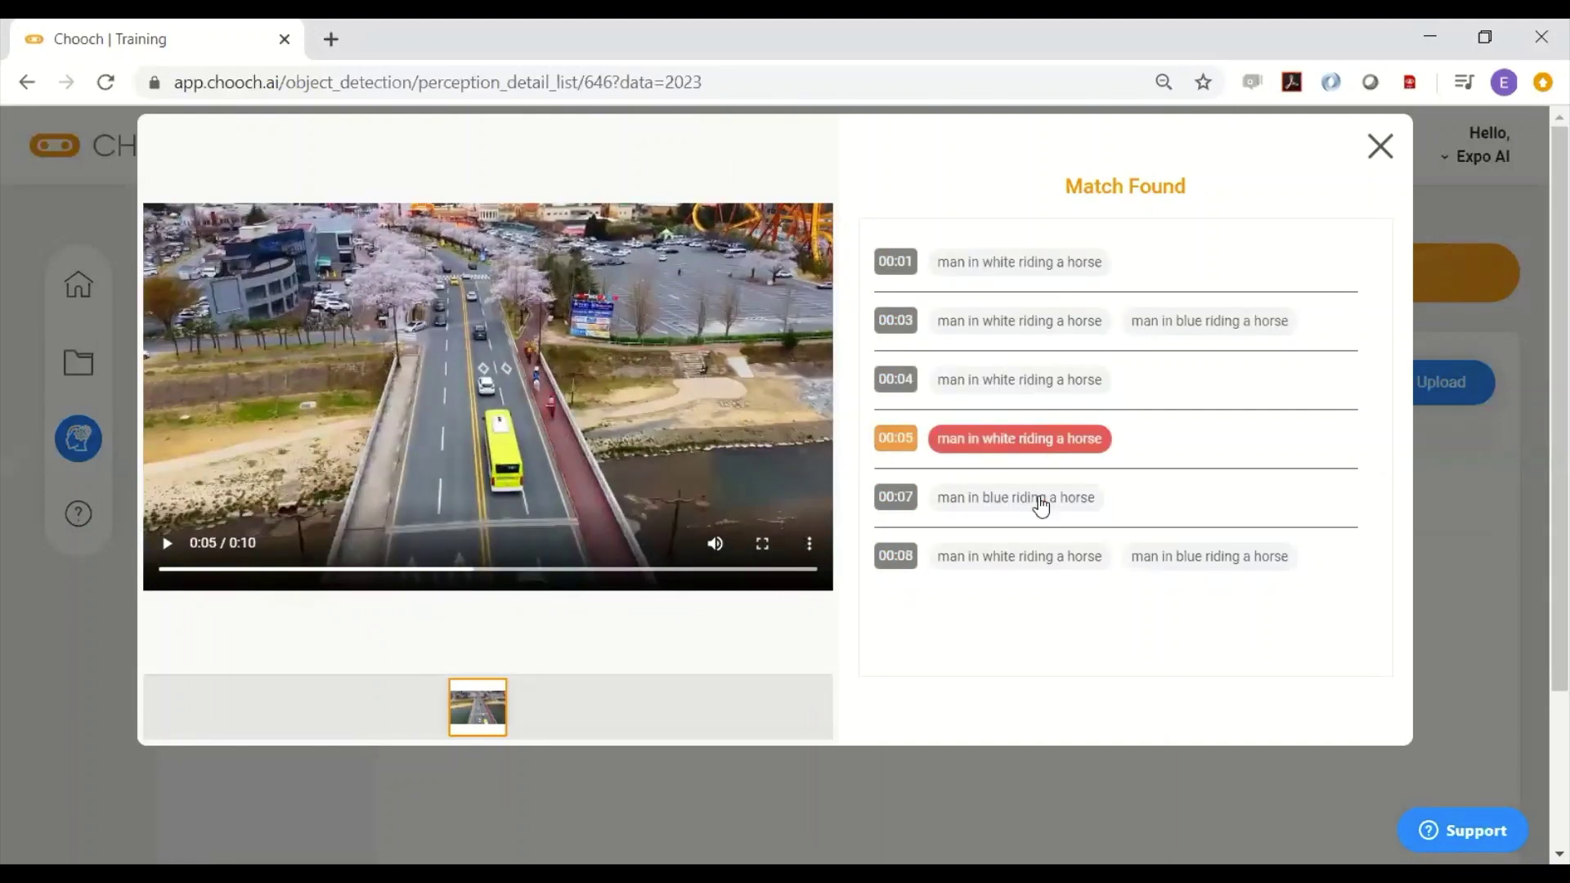
{"action": "left_click", "coordinate": [1041, 500]}
{"action": "left_click", "coordinate": [1044, 556]}
{"action": "left_click", "coordinate": [1038, 441]}
{"action": "left_click", "coordinate": [1045, 382]}
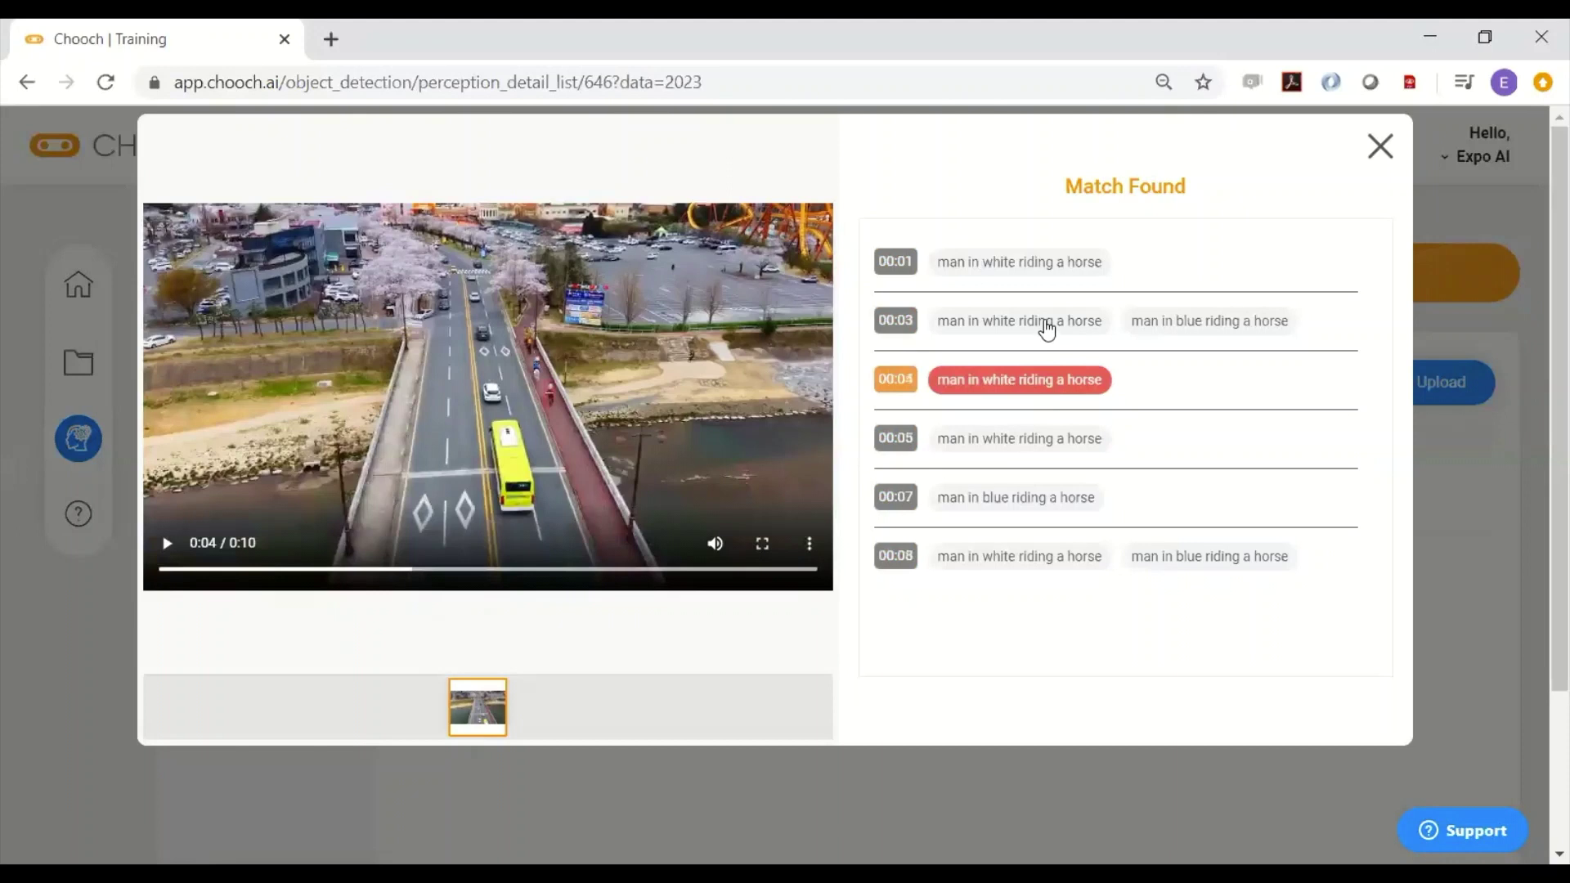
{"action": "left_click", "coordinate": [1047, 326]}
{"action": "left_click", "coordinate": [1057, 268]}
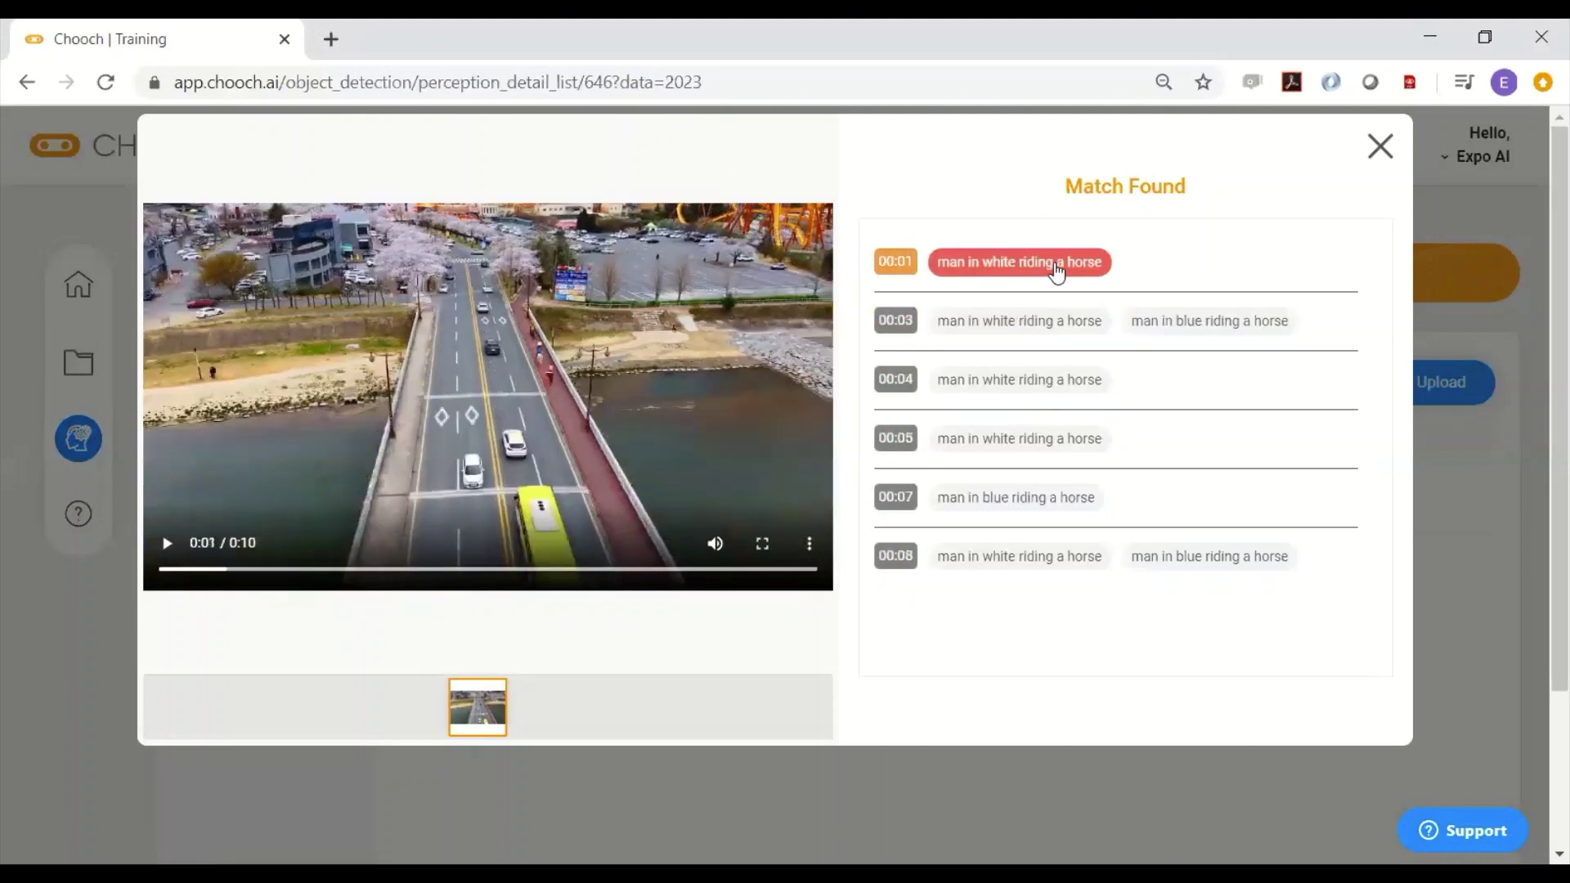
{"action": "left_click", "coordinate": [1048, 435]}
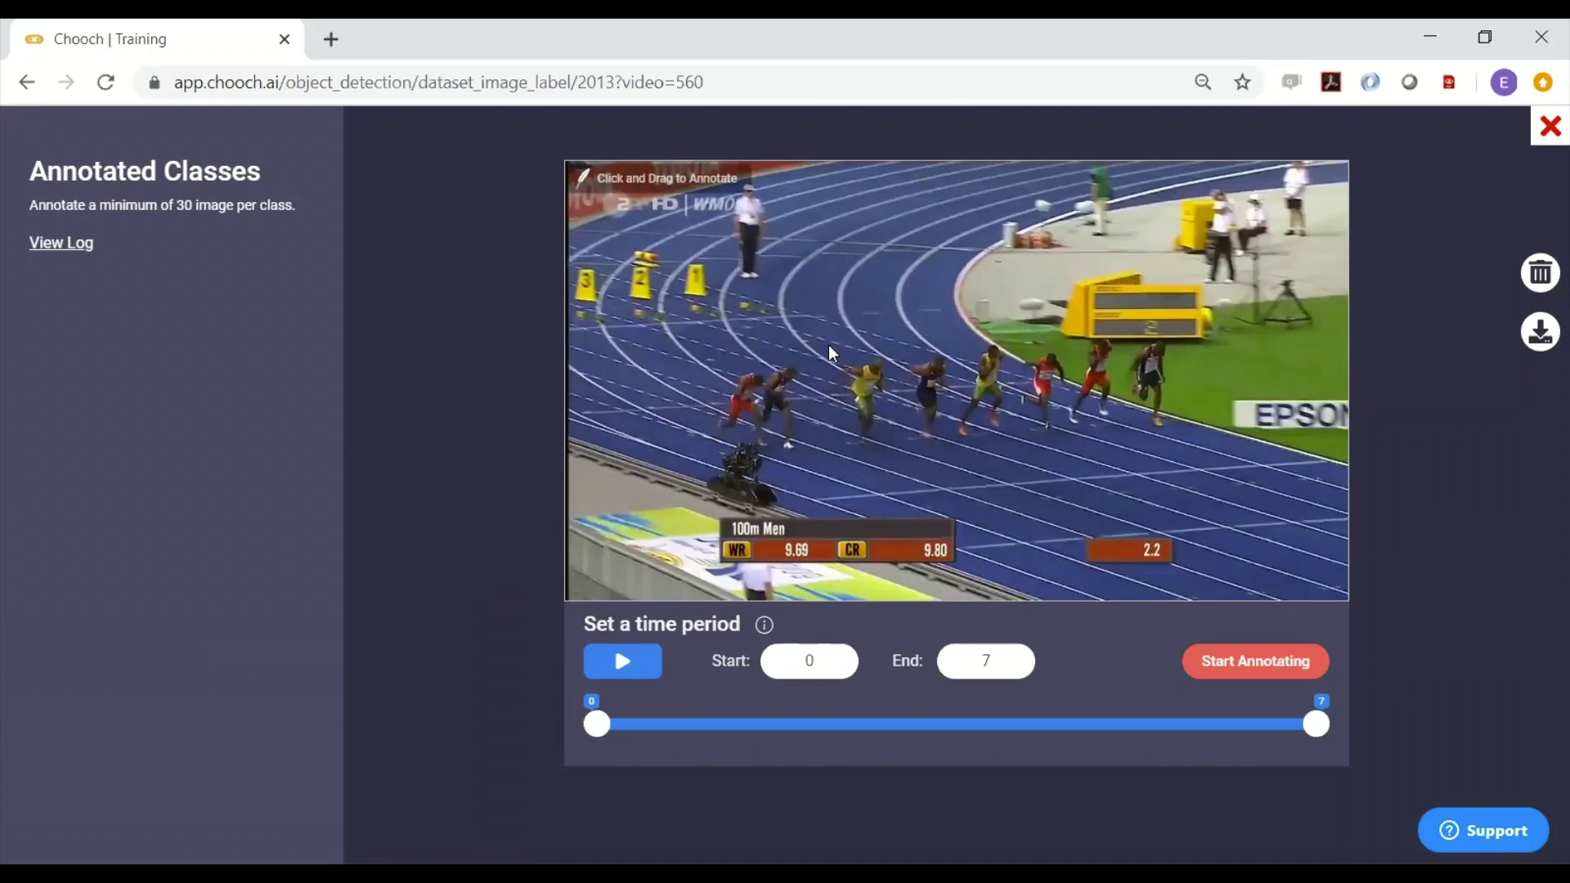
Step: Draw bounding boxes around the rear yellow-clad sprinter and the dark-clad sprinter ahead, labelling them "runner 1" and "runner 2"
{"action": "left_click_drag", "start_coordinate": [840, 346], "coordinate": [897, 449]}
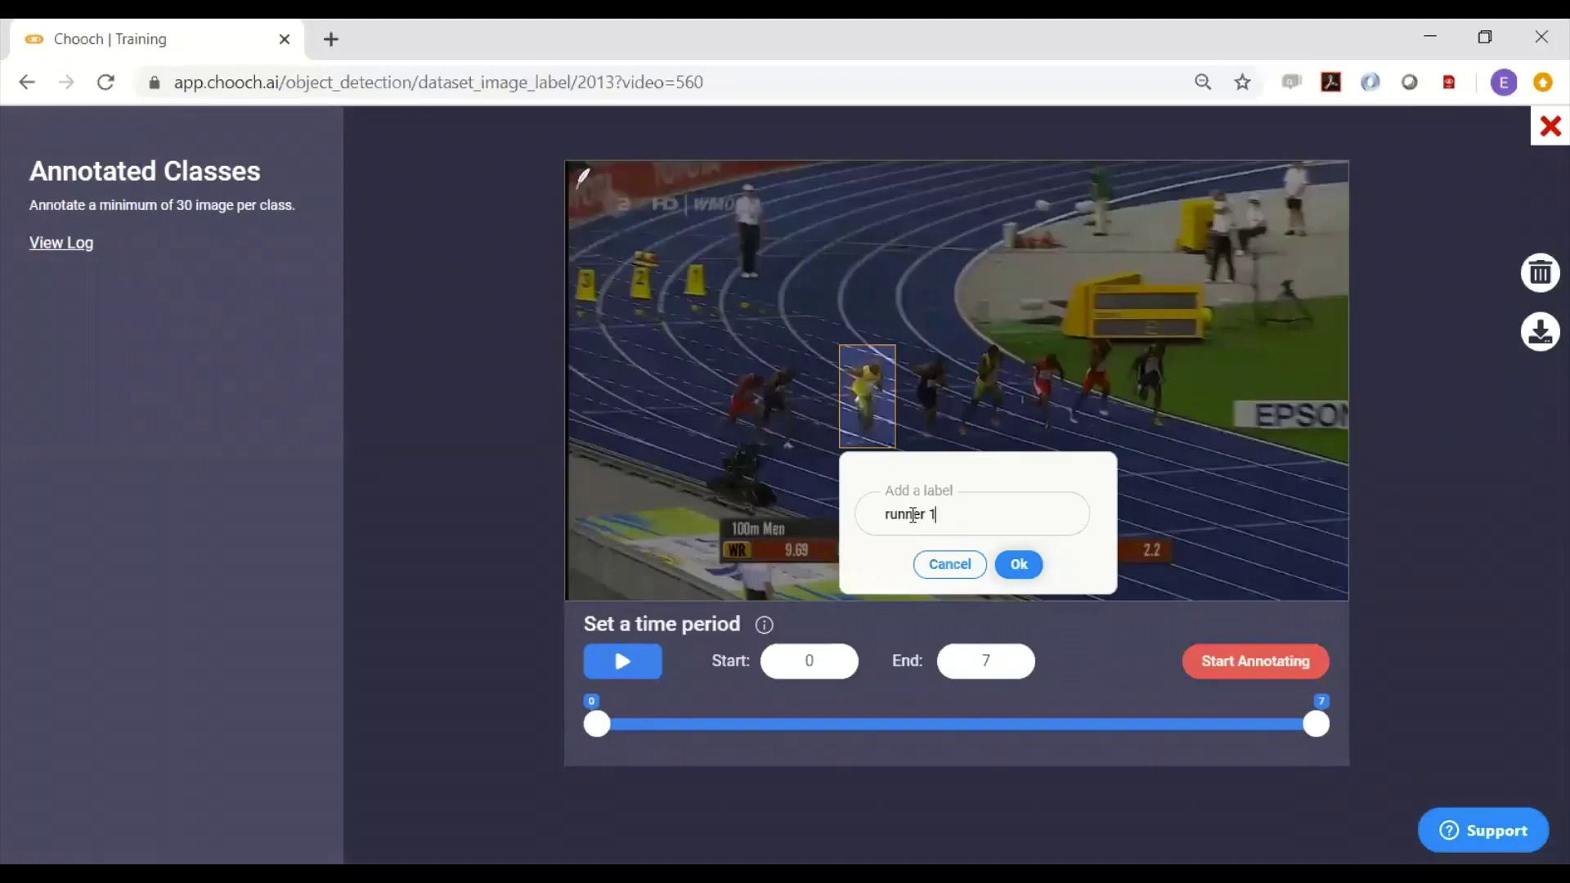
{"action": "left_click", "coordinate": [1019, 565]}
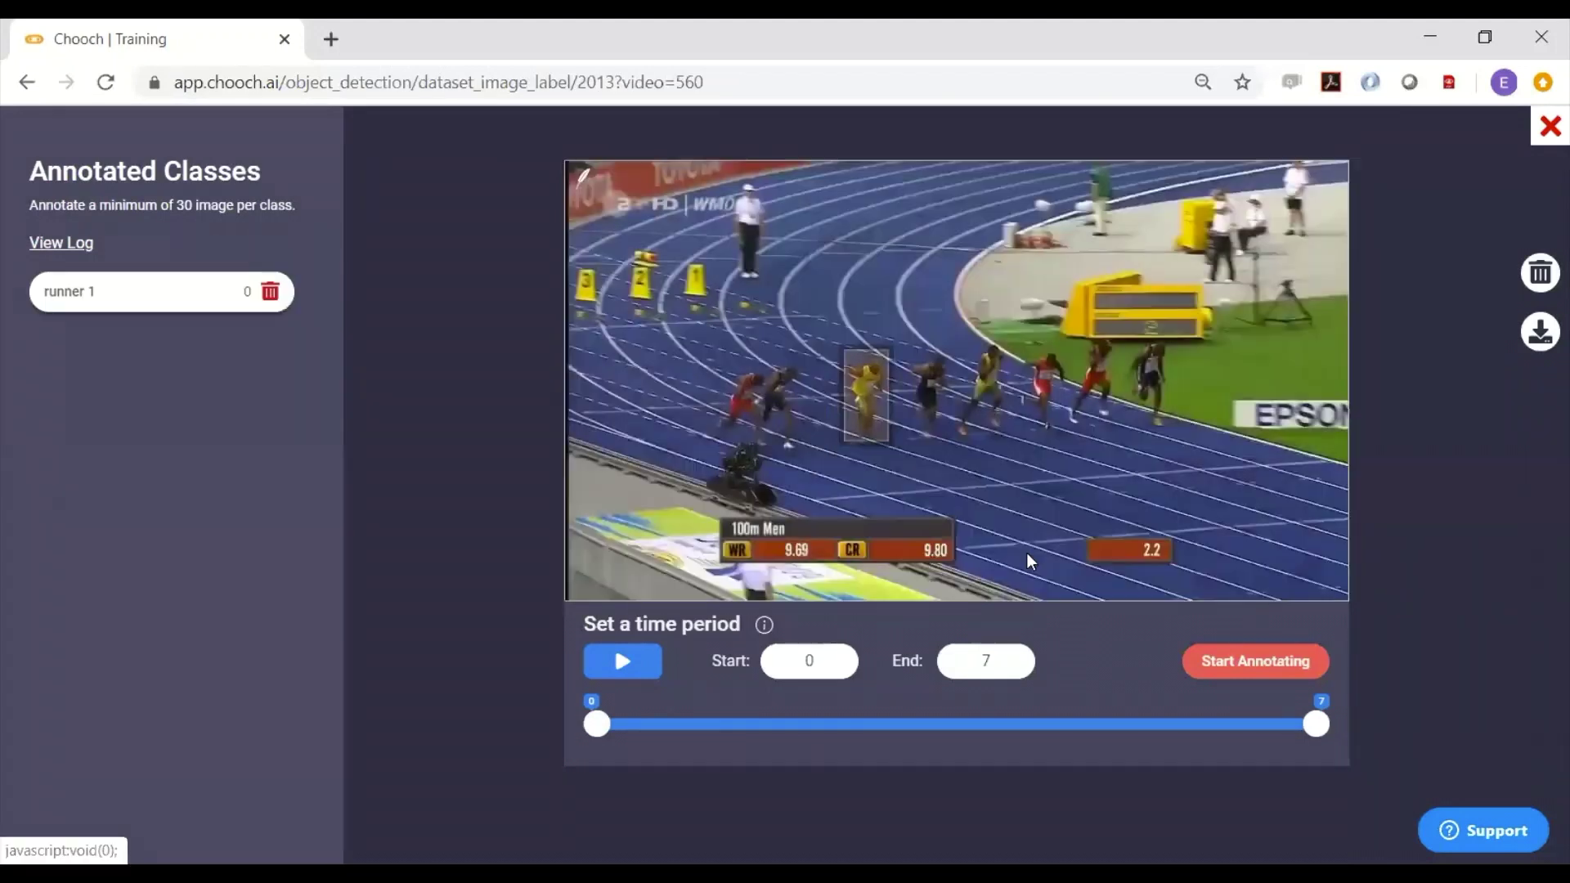
{"action": "left_click_drag", "start_coordinate": [903, 346], "coordinate": [956, 443]}
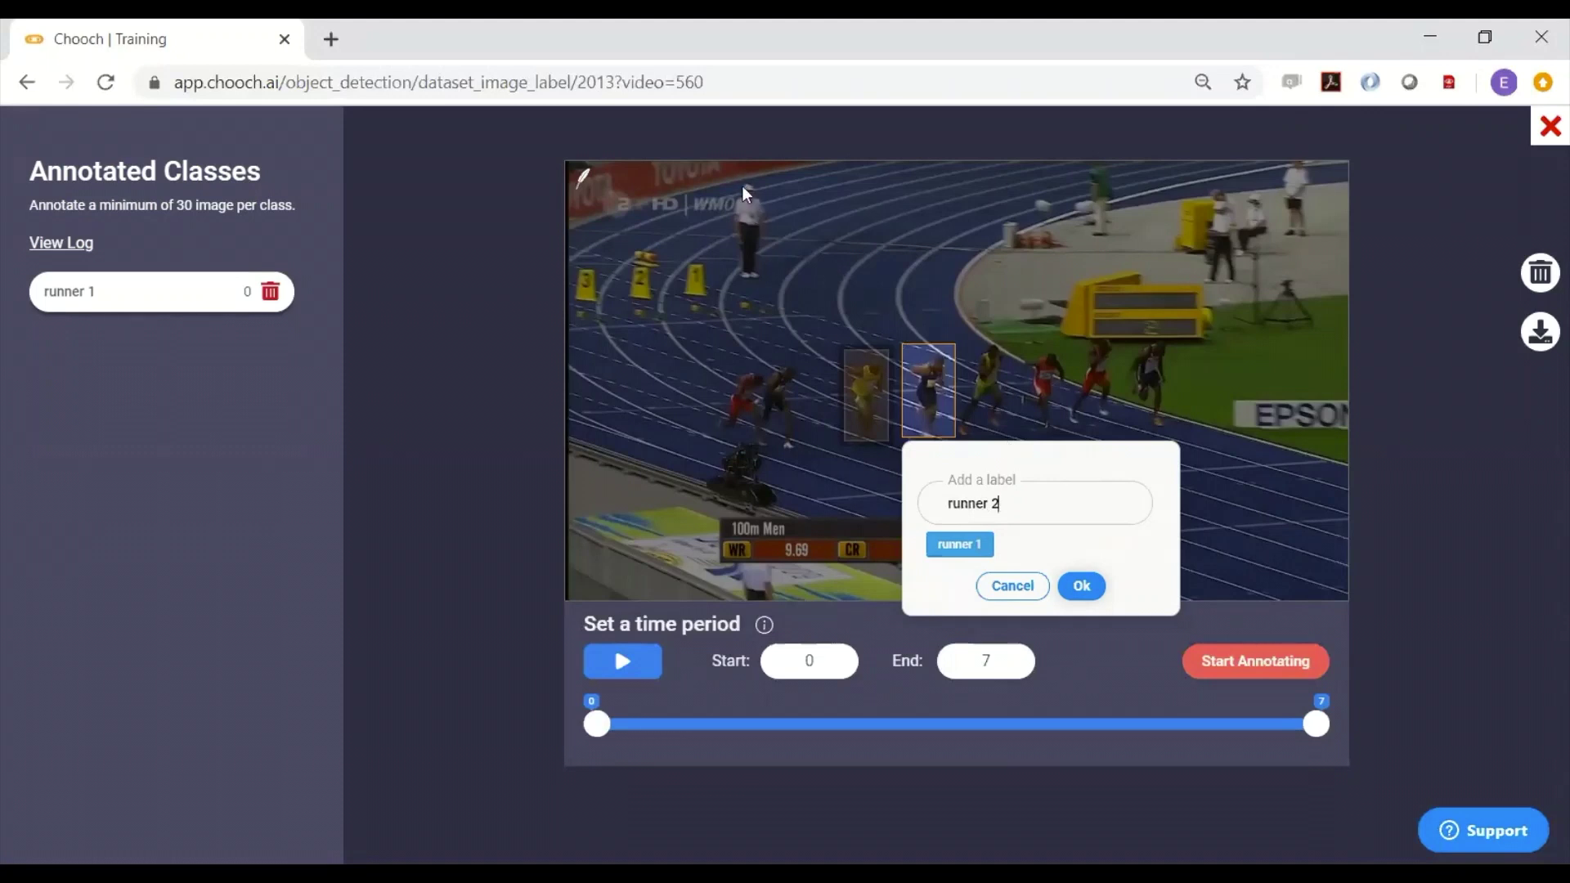
{"action": "left_click", "coordinate": [1084, 589]}
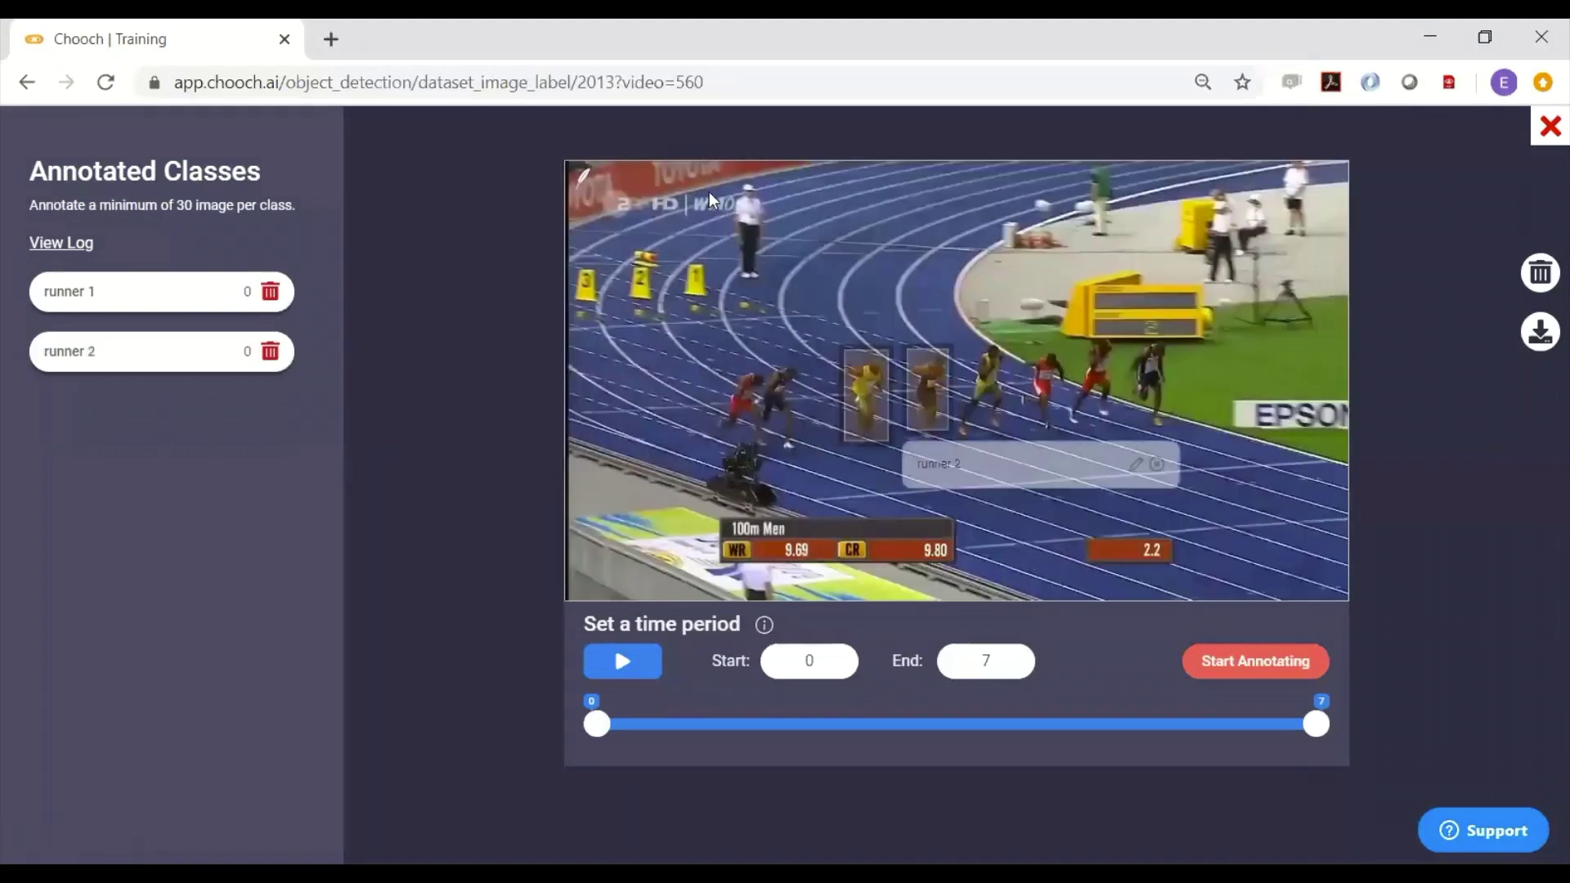
Step: Box the official standing on the track as "ref 1" and start annotating the video over the period 0 to 7
{"action": "left_click_drag", "start_coordinate": [720, 181], "coordinate": [782, 288]}
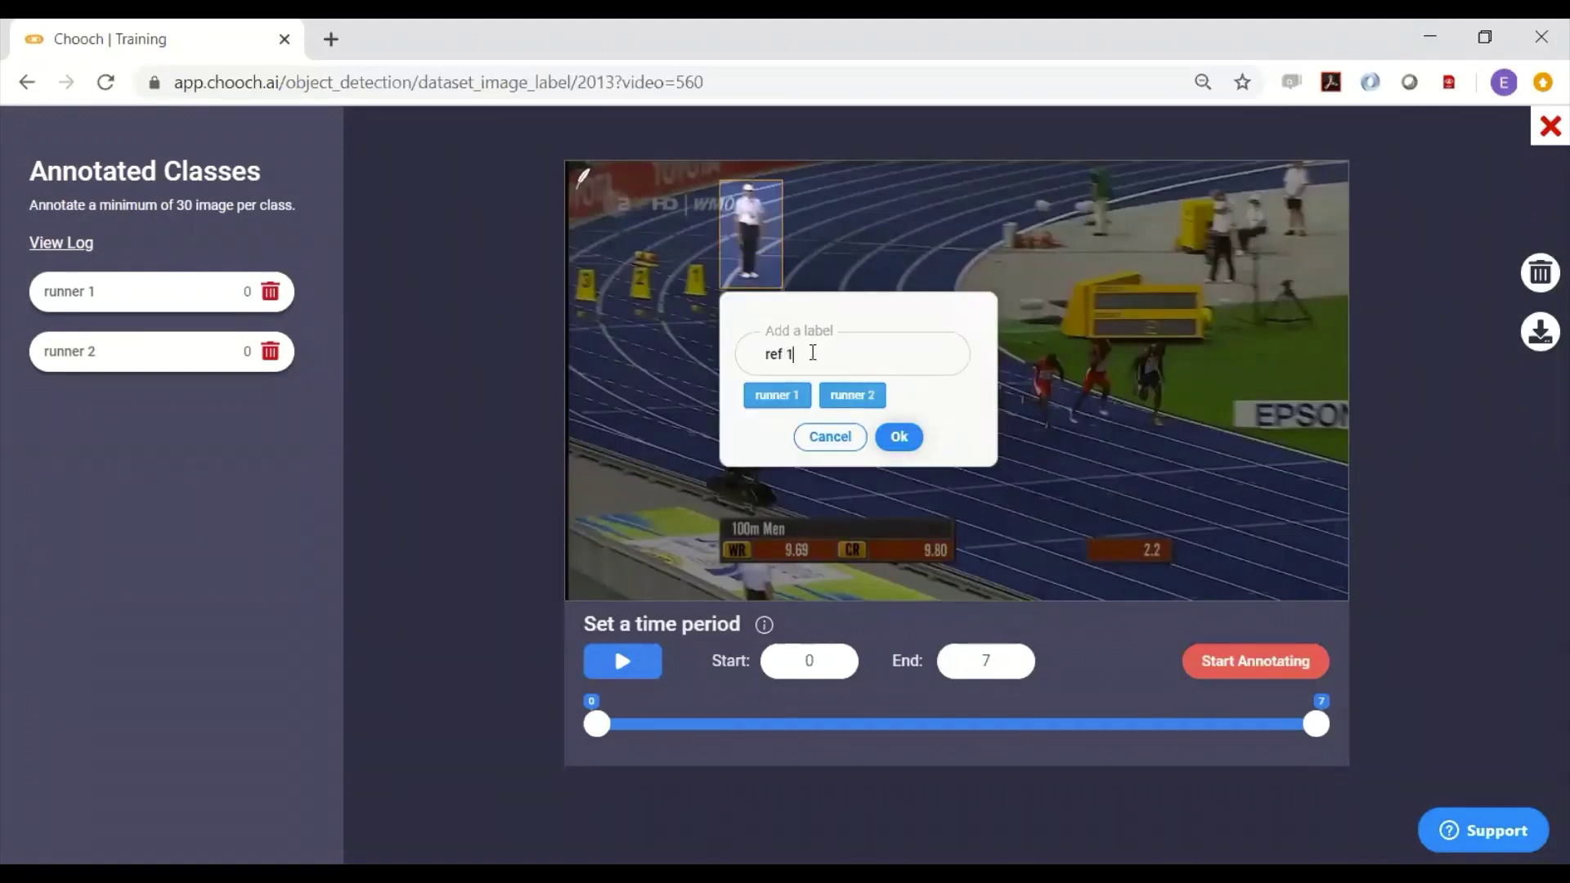
{"action": "left_click", "coordinate": [899, 436]}
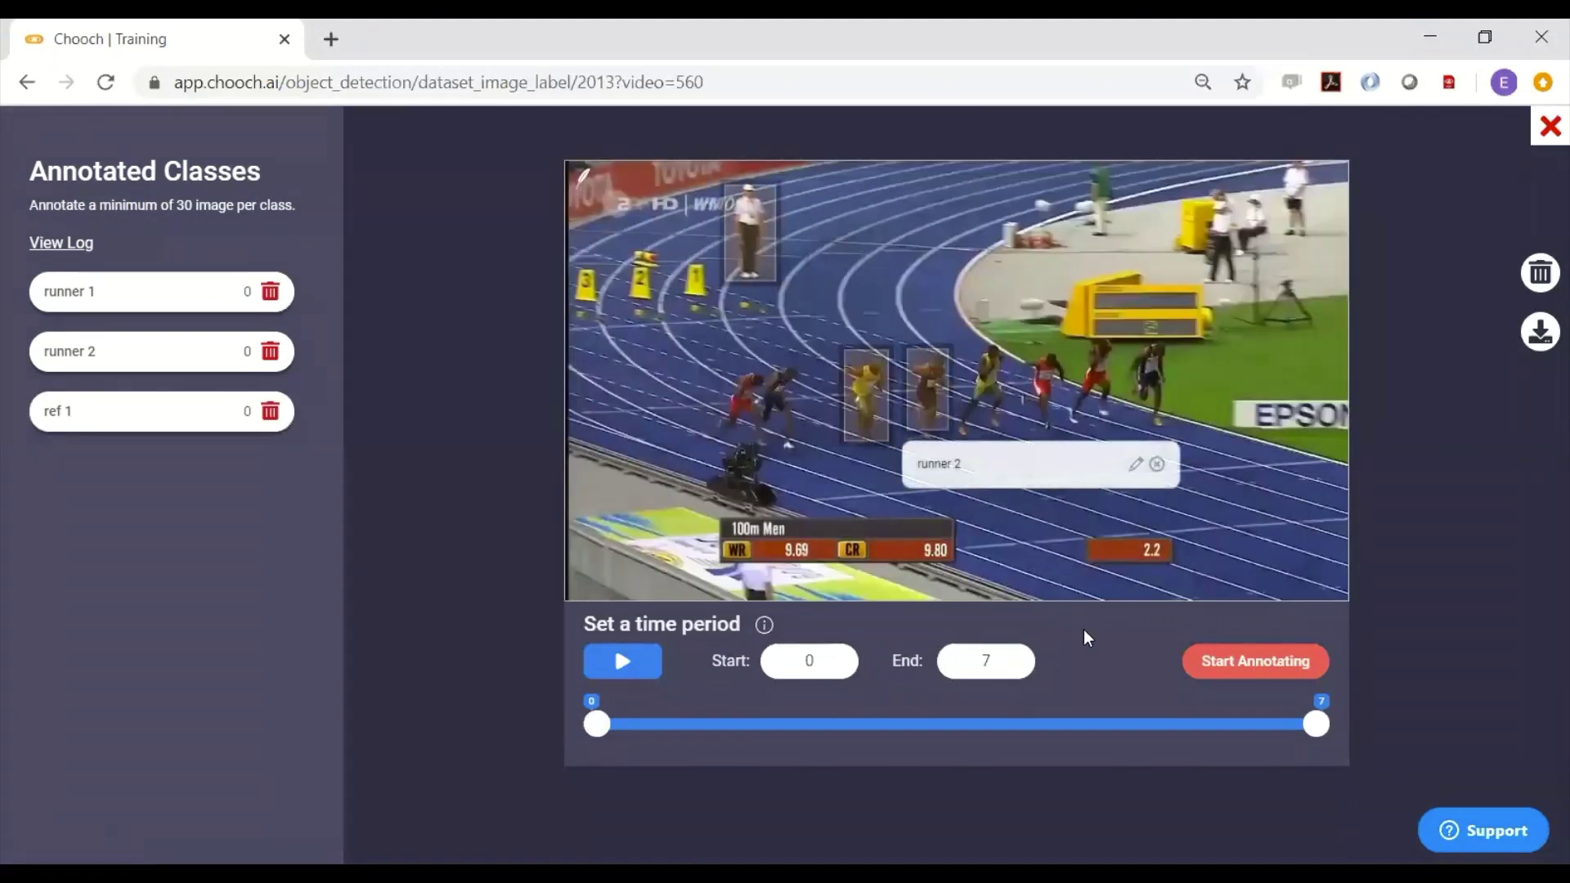
{"action": "left_click", "coordinate": [1268, 669]}
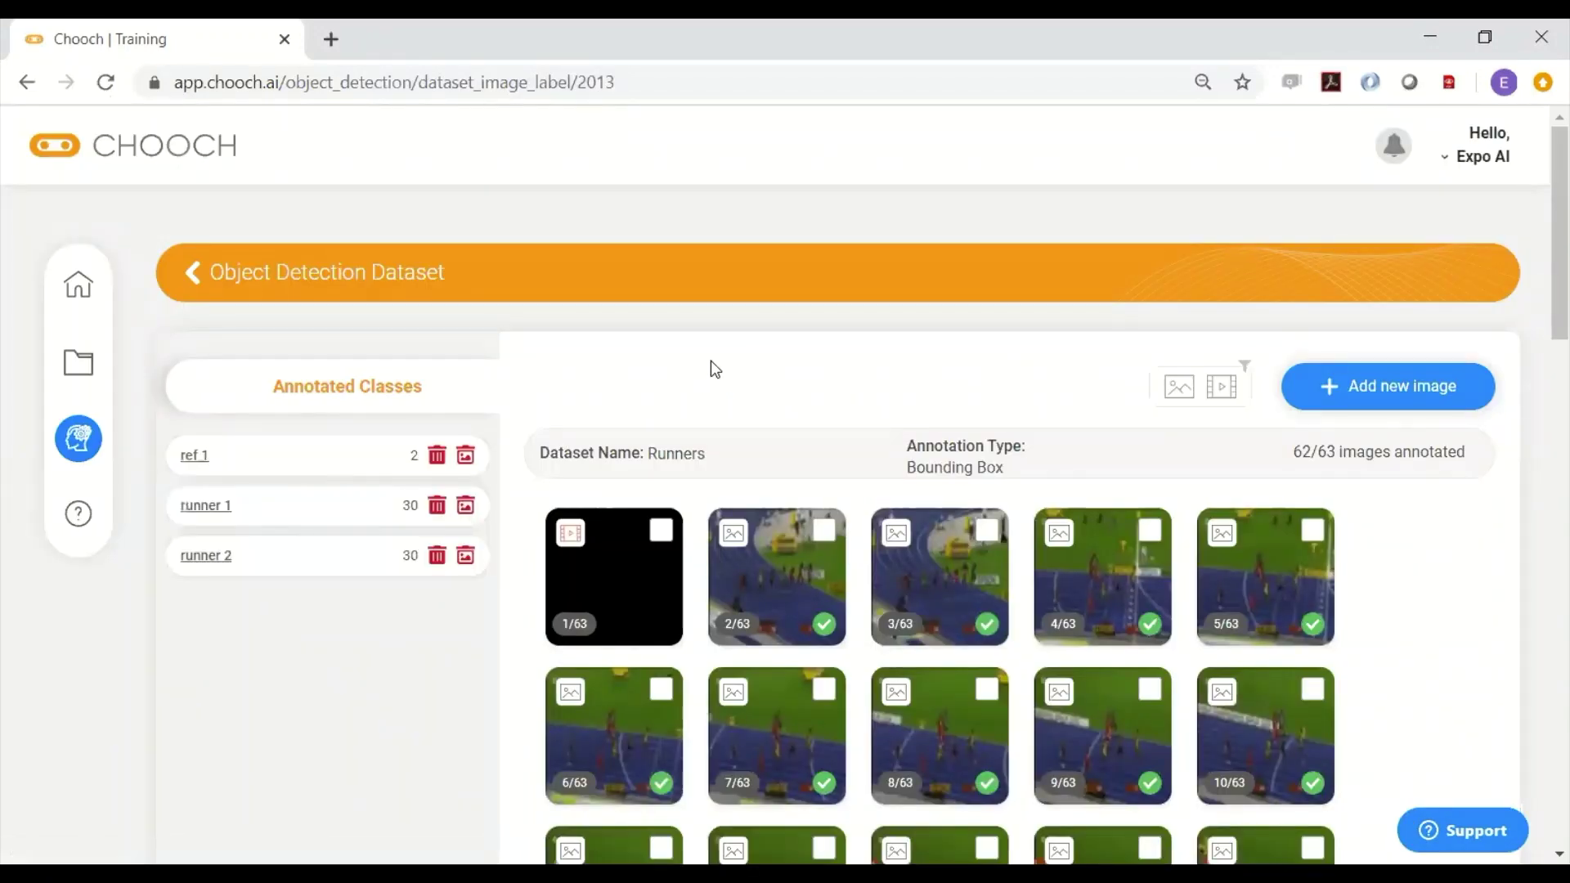
Step: Examine the annotated frames generated in the Runners dataset and the object crops in their thumbnails
{"action": "scroll", "coordinate": [743, 357], "scroll_direction": "down", "scroll_amount": 2}
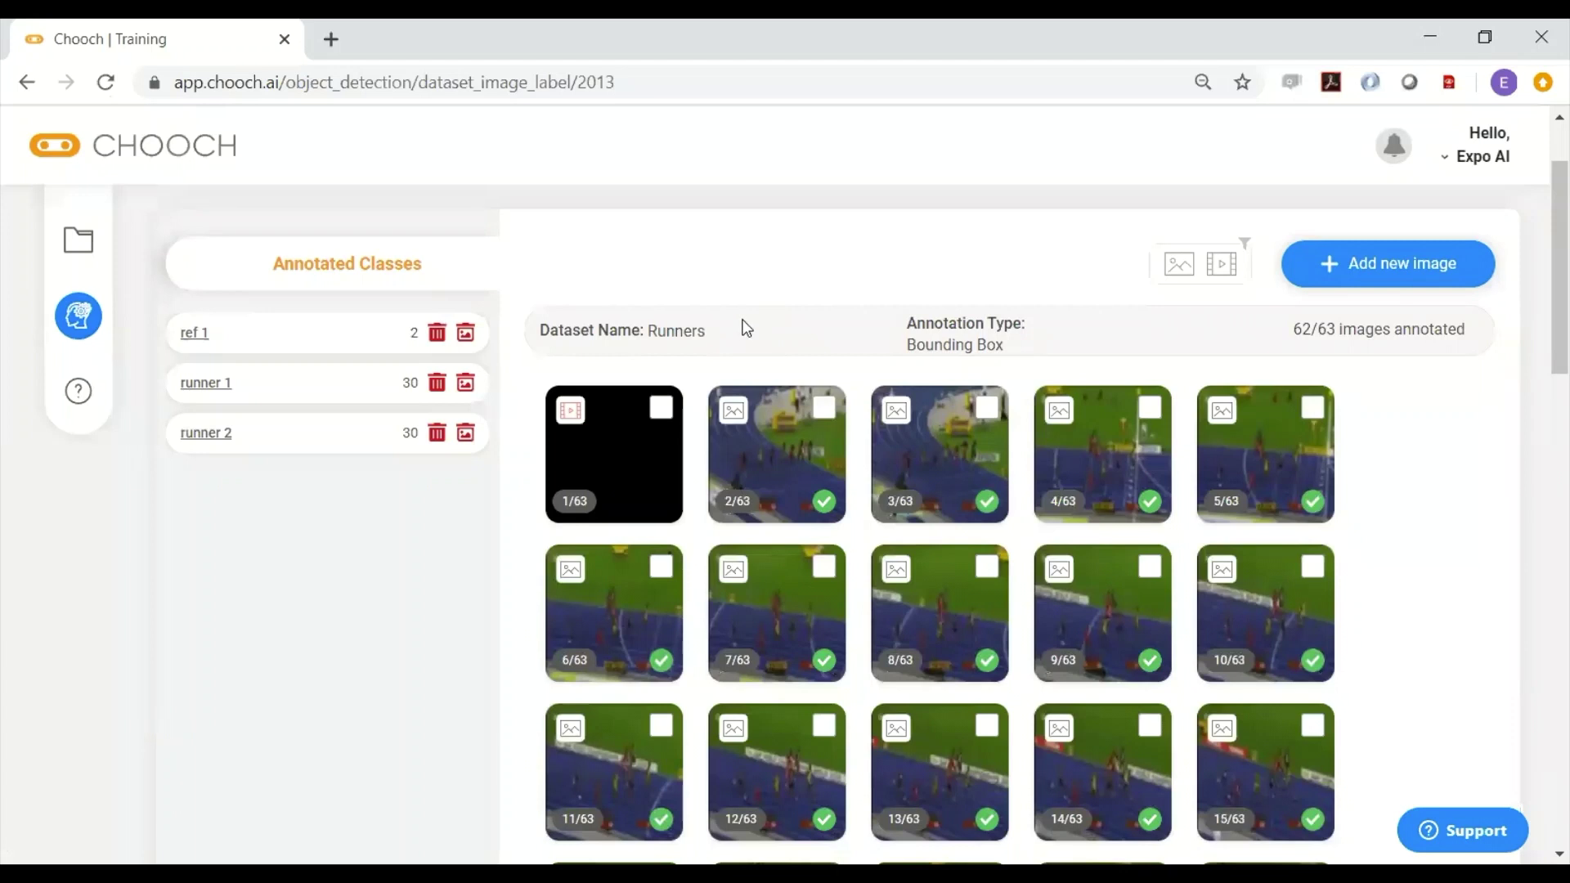
{"action": "scroll", "coordinate": [746, 328], "scroll_direction": "down", "scroll_amount": 2}
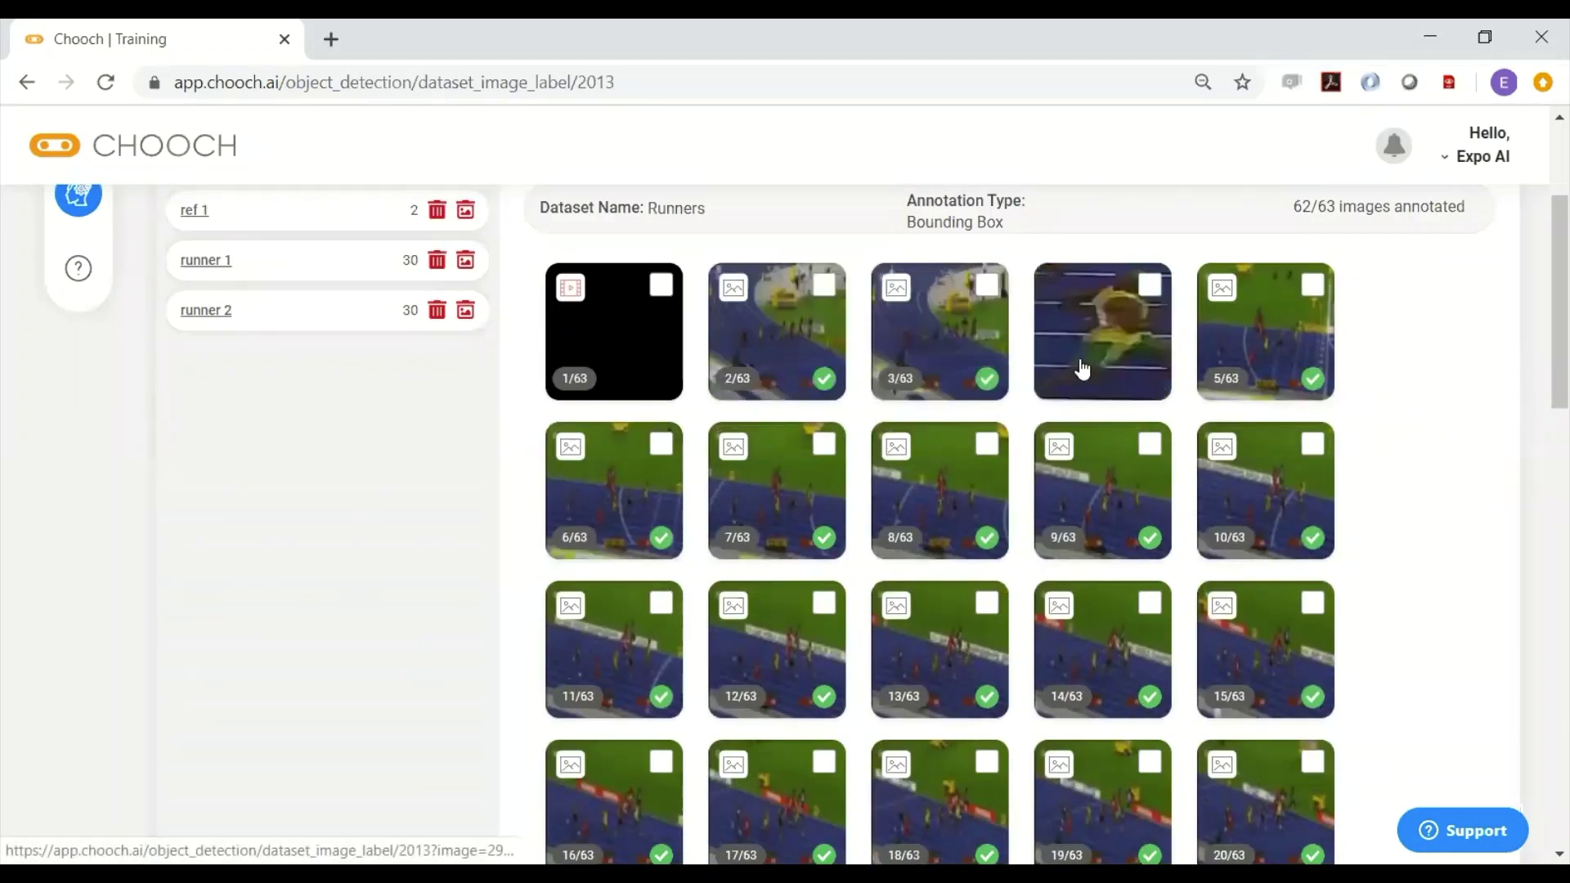
{"action": "scroll", "coordinate": [1122, 368], "scroll_direction": "down", "scroll_amount": 2}
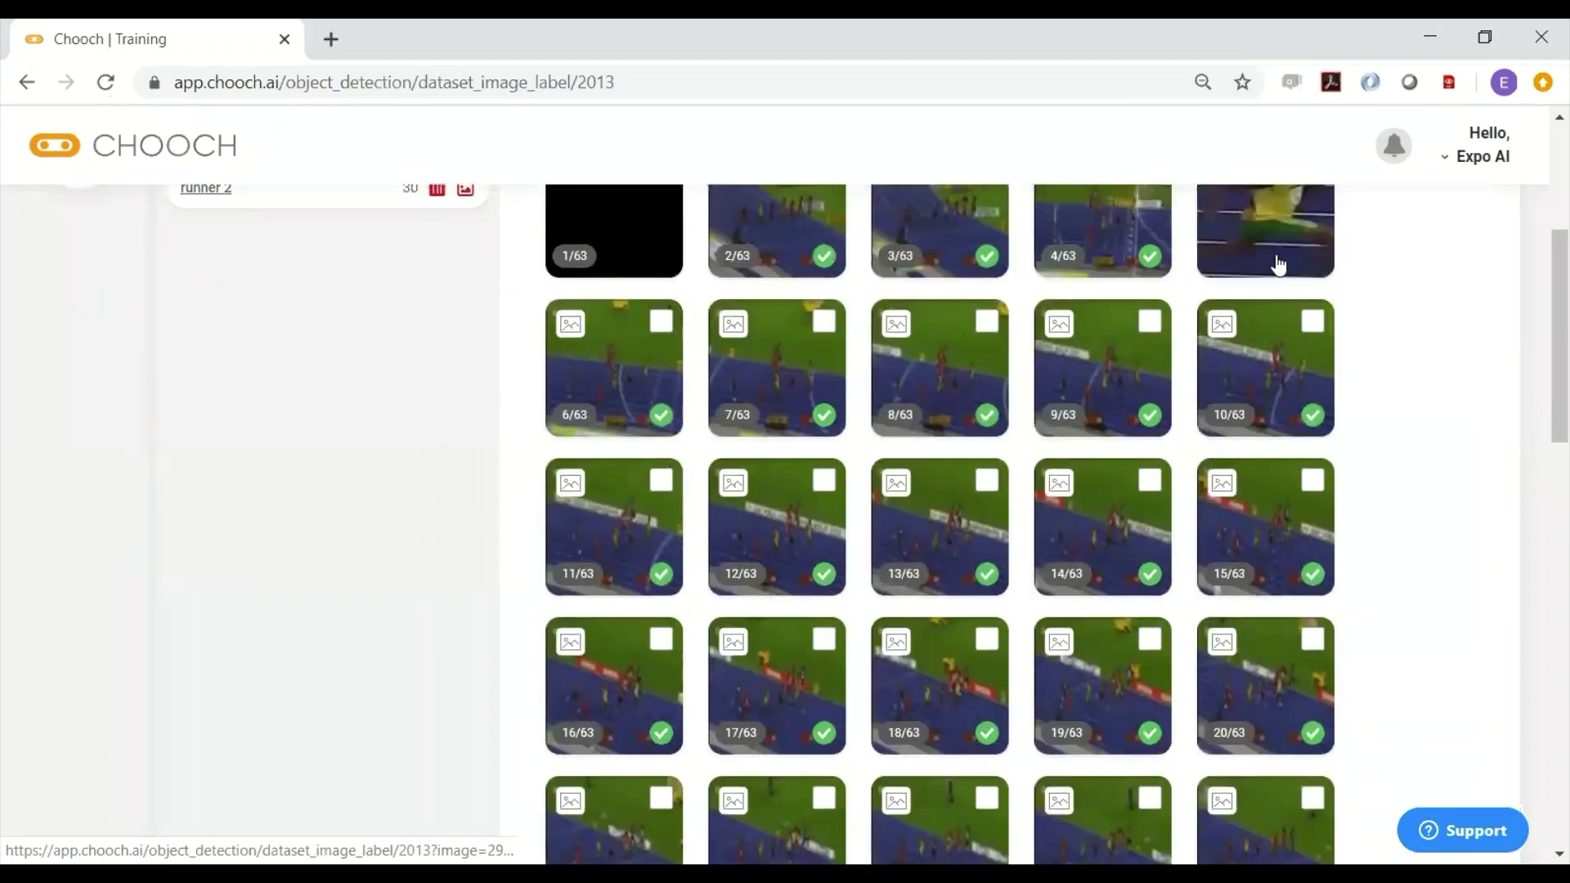
{"action": "scroll", "coordinate": [939, 395], "scroll_direction": "down", "scroll_amount": 3}
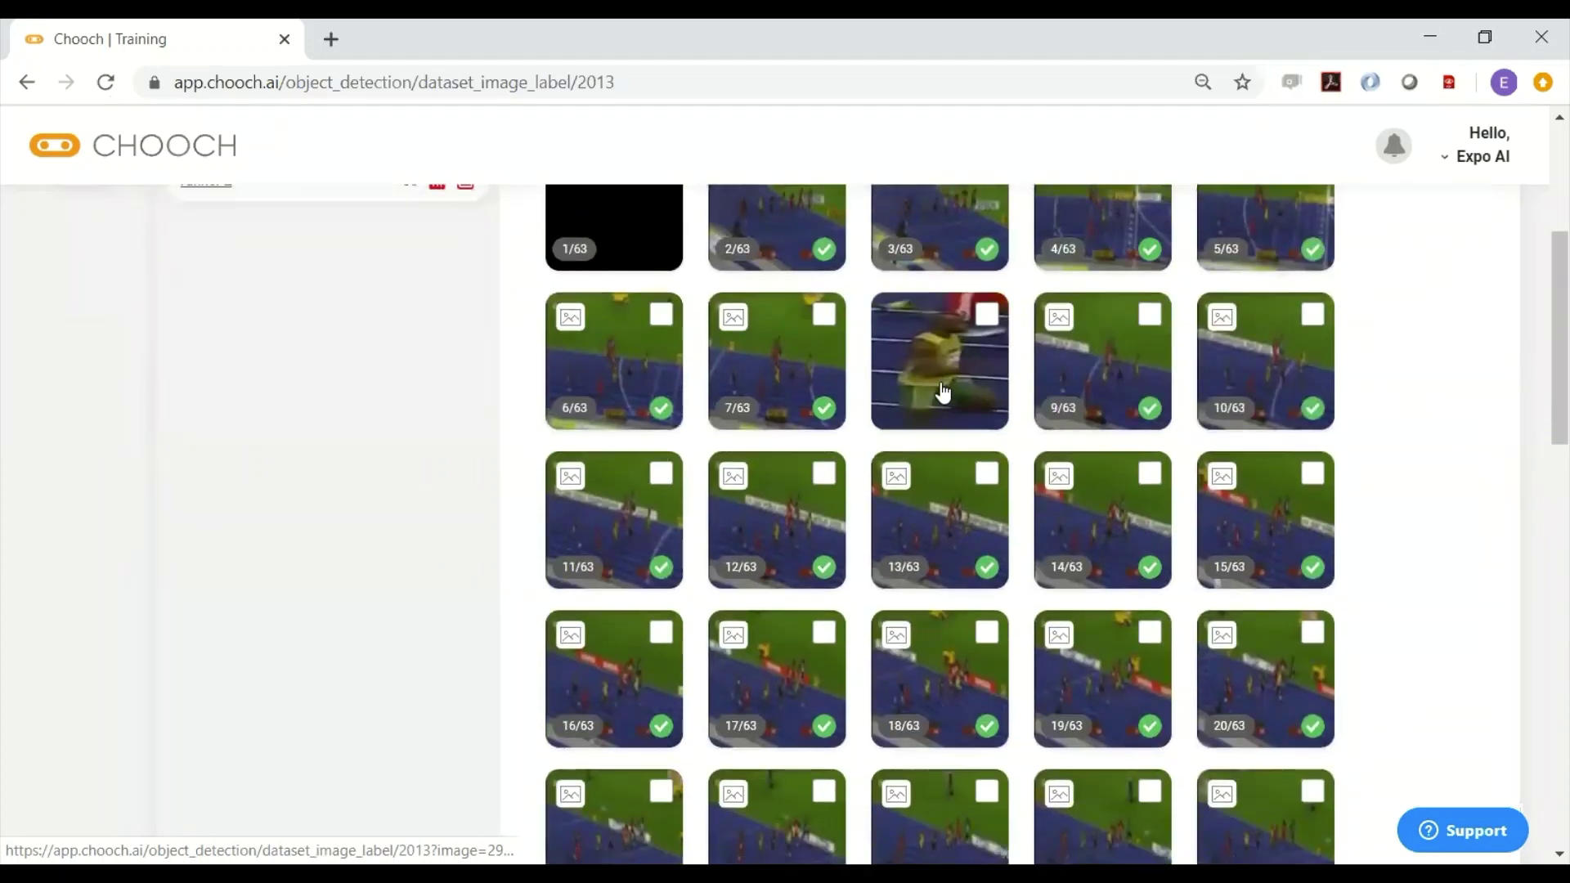
{"action": "scroll", "coordinate": [946, 449], "scroll_direction": "down", "scroll_amount": 3}
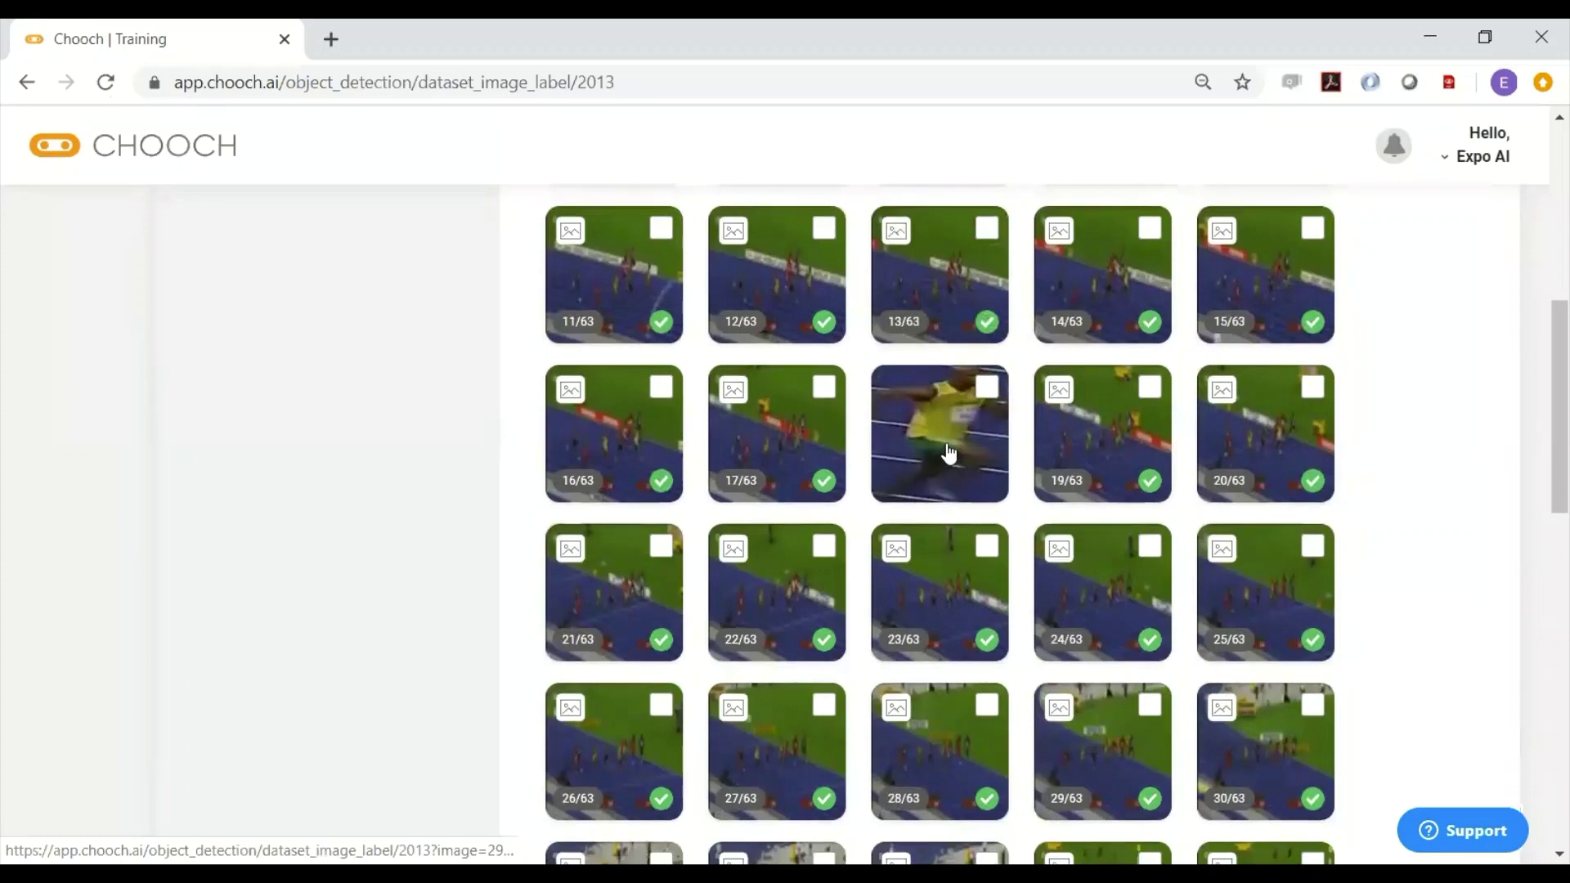
{"action": "scroll", "coordinate": [941, 523], "scroll_direction": "down", "scroll_amount": 5}
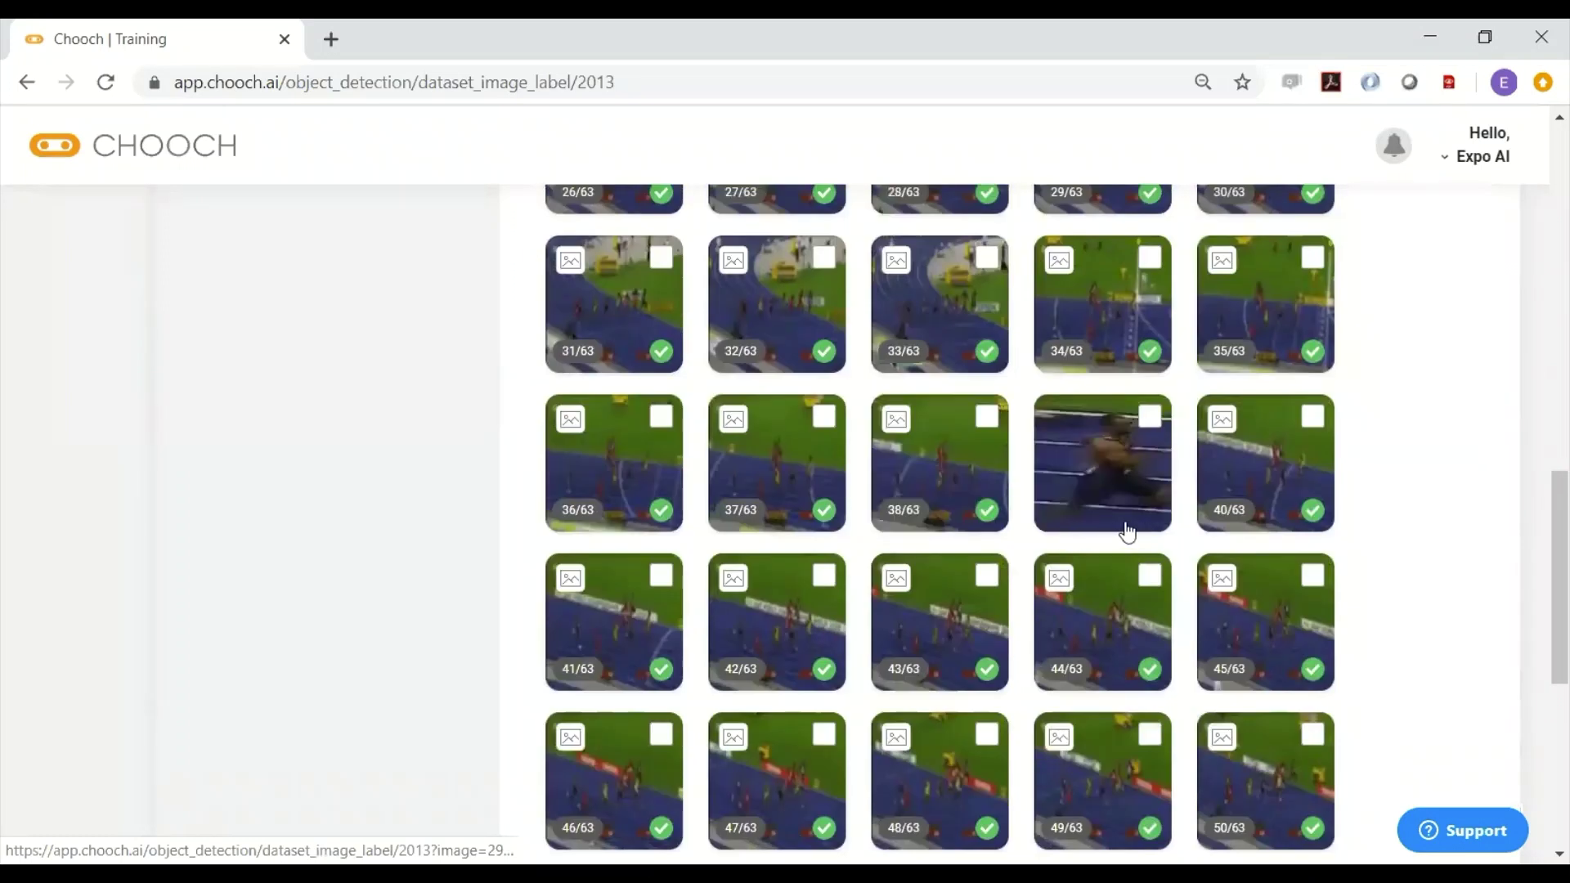
{"action": "scroll", "coordinate": [1146, 543], "scroll_direction": "down", "scroll_amount": 3}
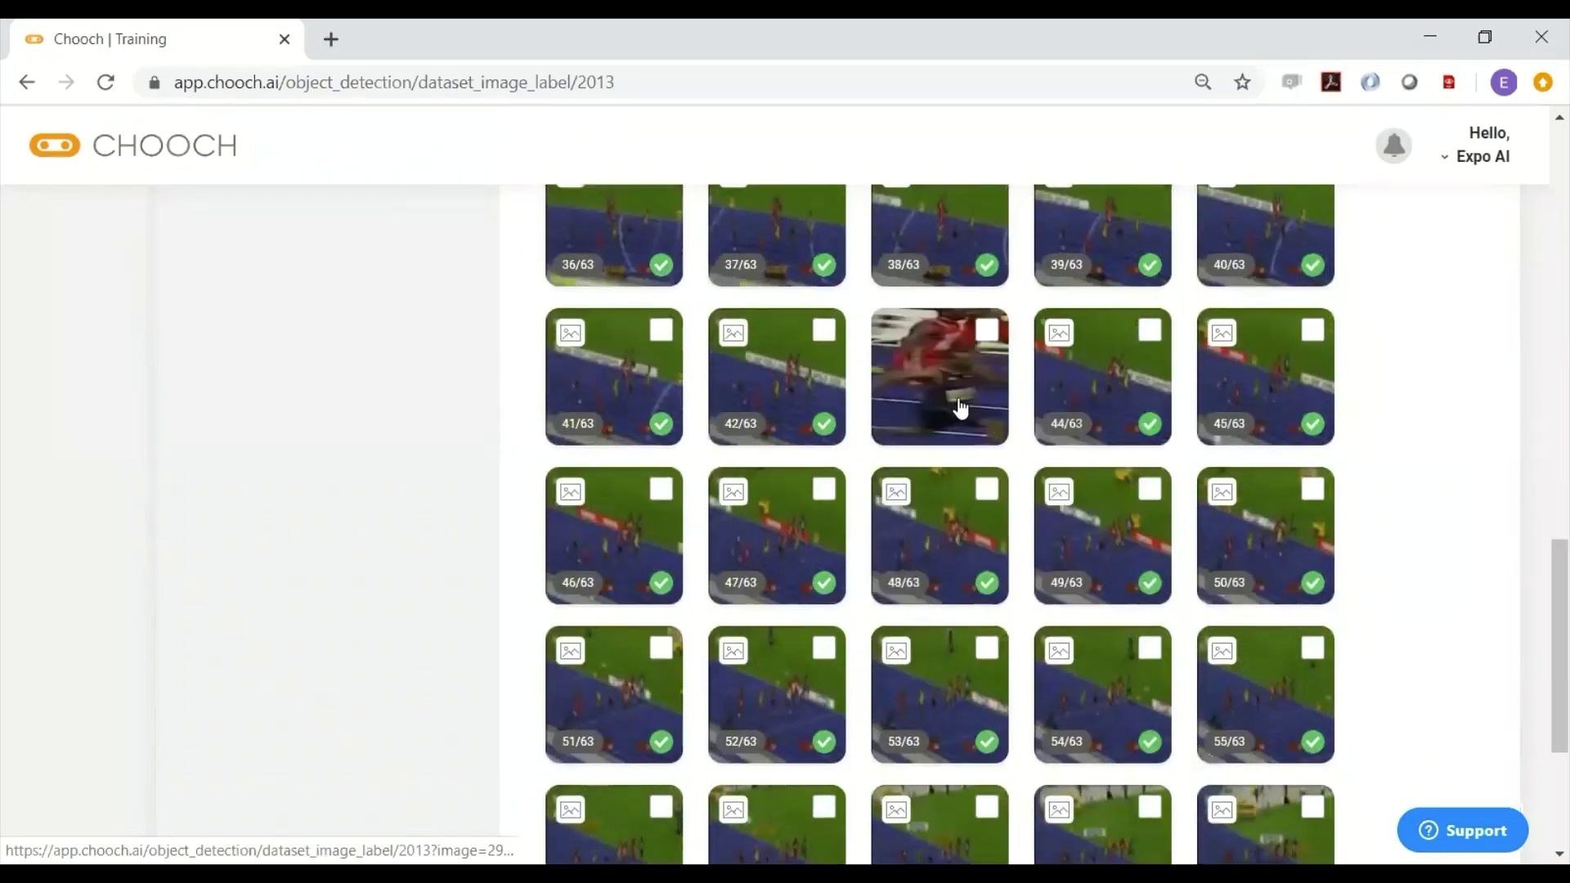
Step: Inspect a runner 2 frame, try adding a bounding box around the lead runner in yellow, and return to the dataset
{"action": "scroll", "coordinate": [1063, 344], "scroll_direction": "up", "scroll_amount": 3}
{"action": "left_click", "coordinate": [1154, 440]}
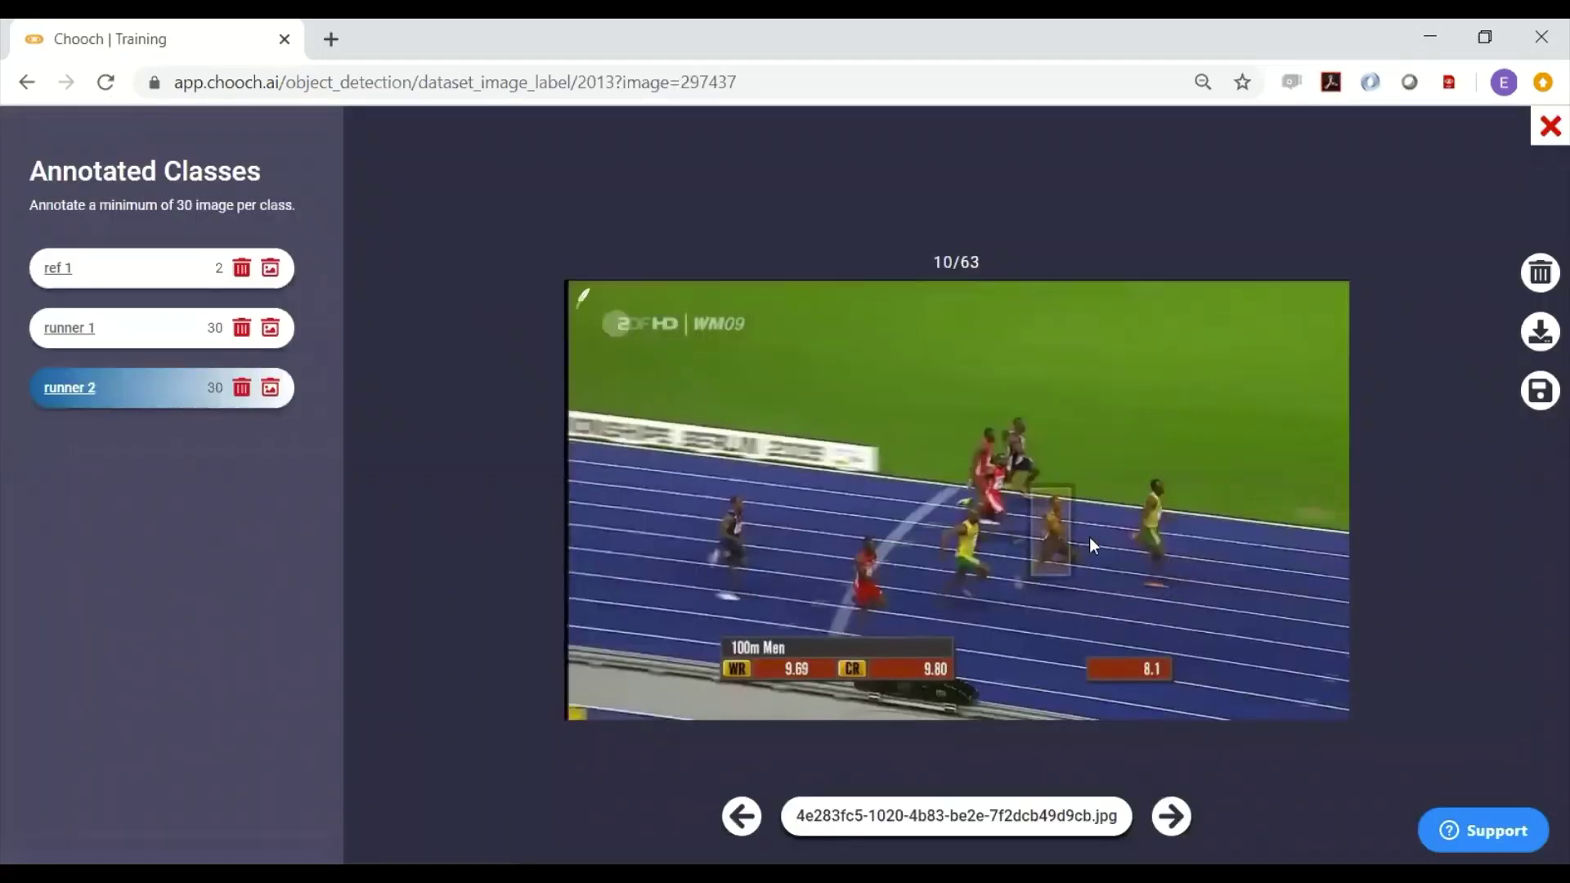
{"action": "mouse_move", "coordinate": [1038, 564]}
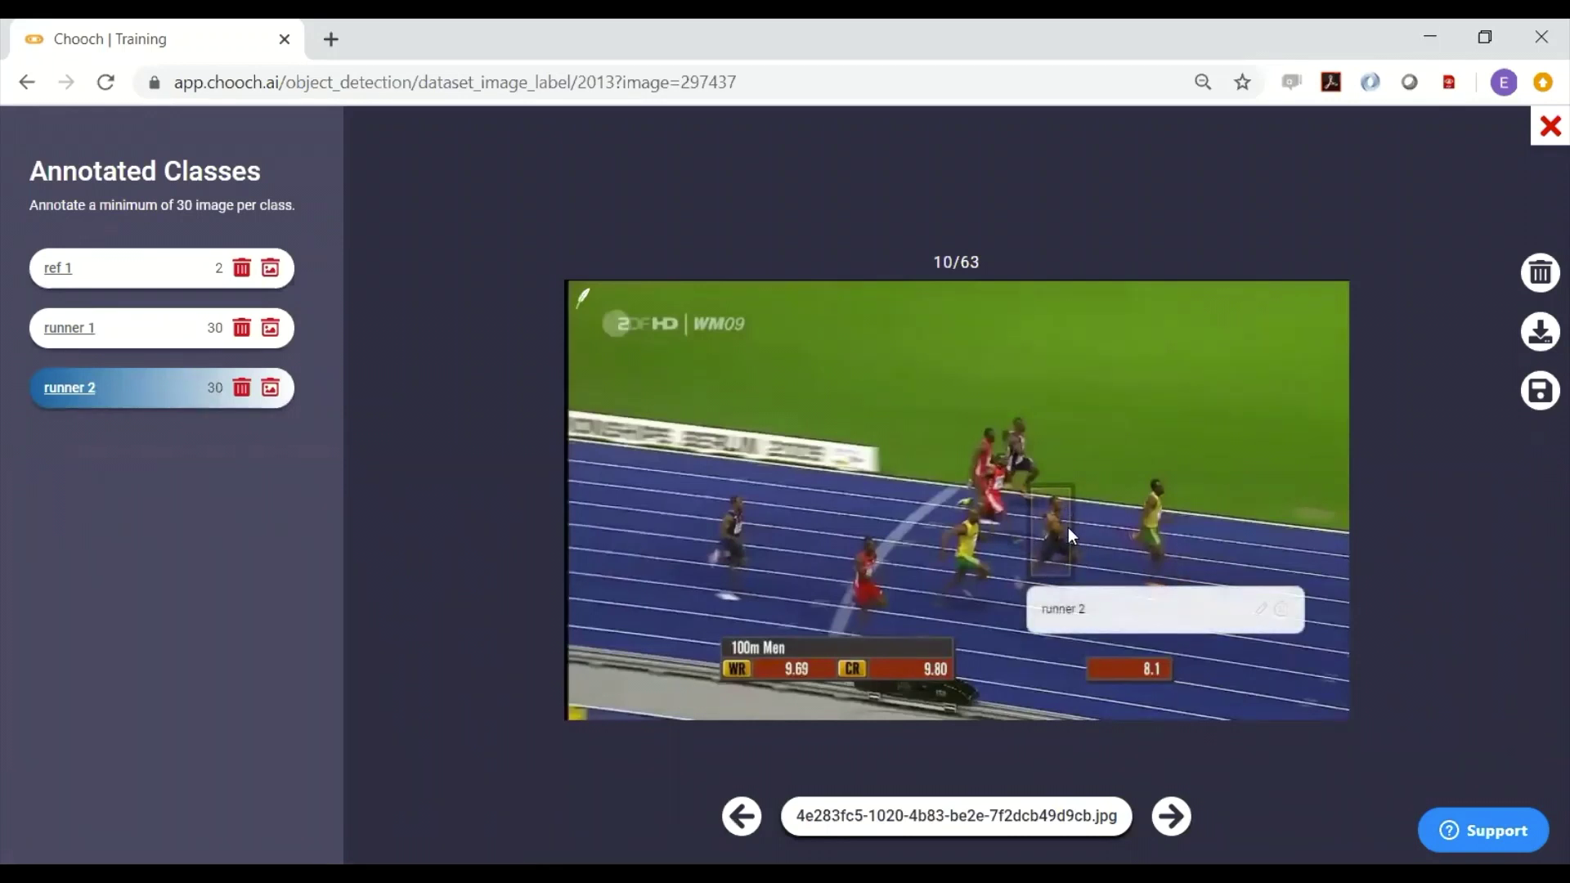
{"action": "left_click_drag", "start_coordinate": [1137, 476], "coordinate": [1173, 577]}
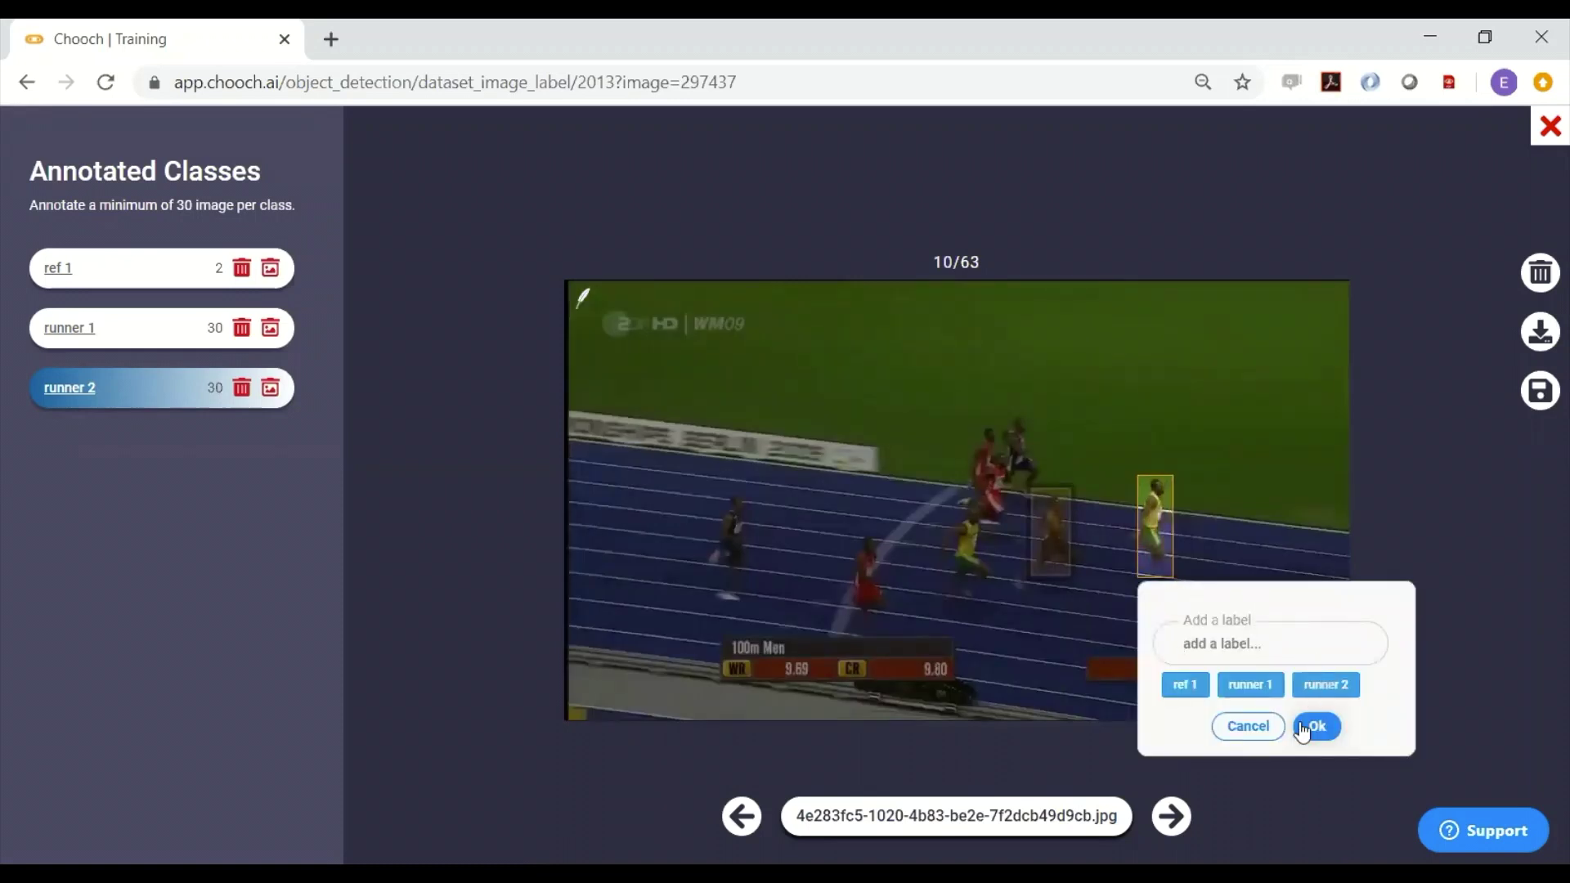
{"action": "left_click", "coordinate": [1249, 729]}
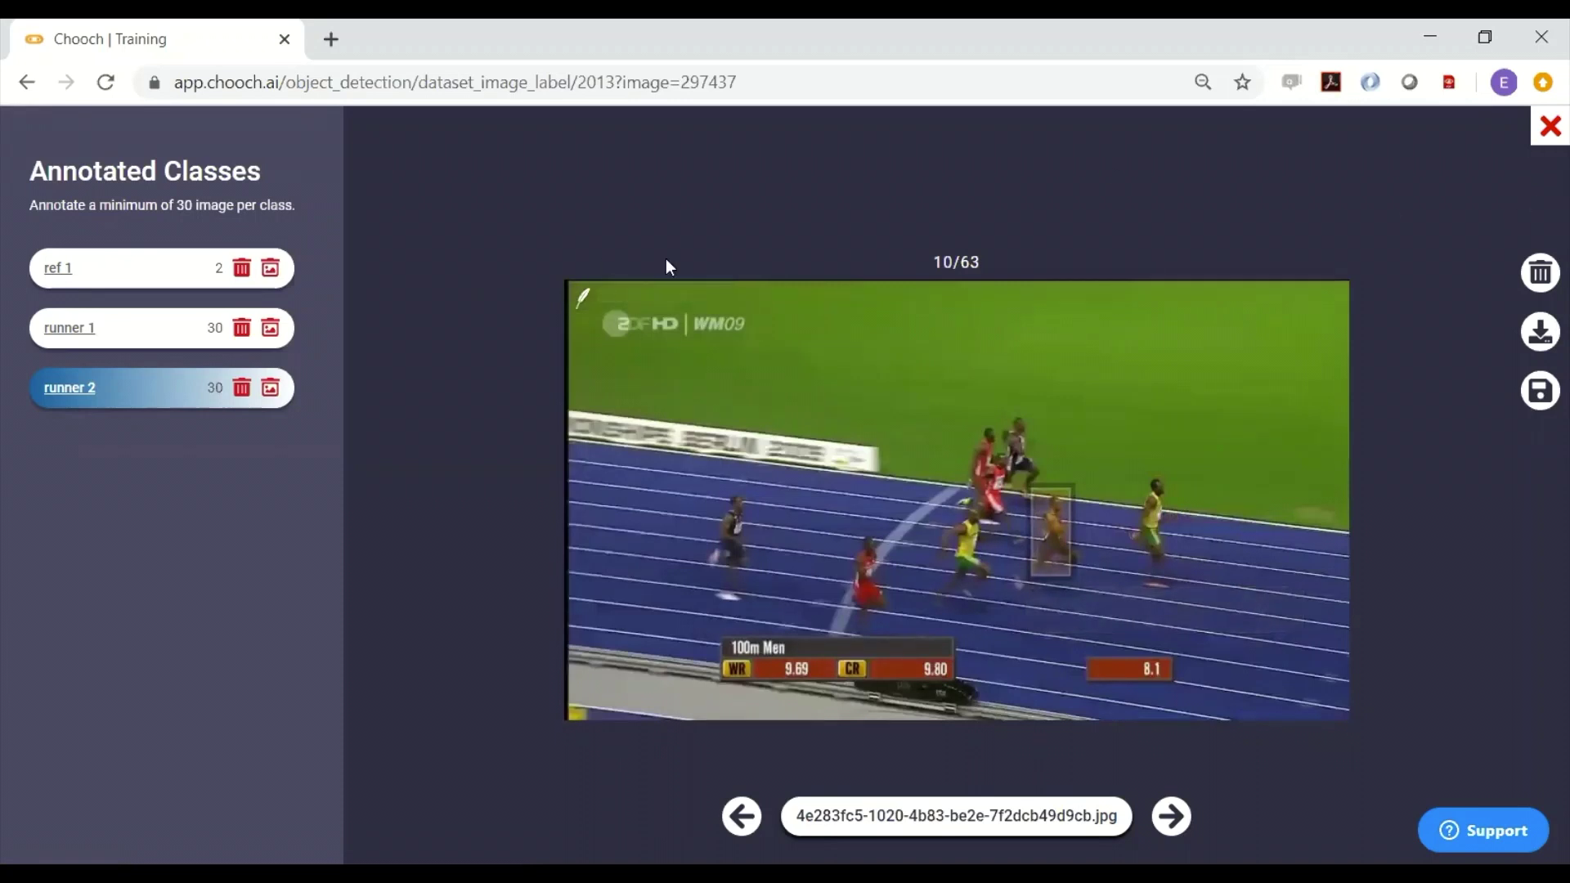
{"action": "left_click", "coordinate": [1548, 129]}
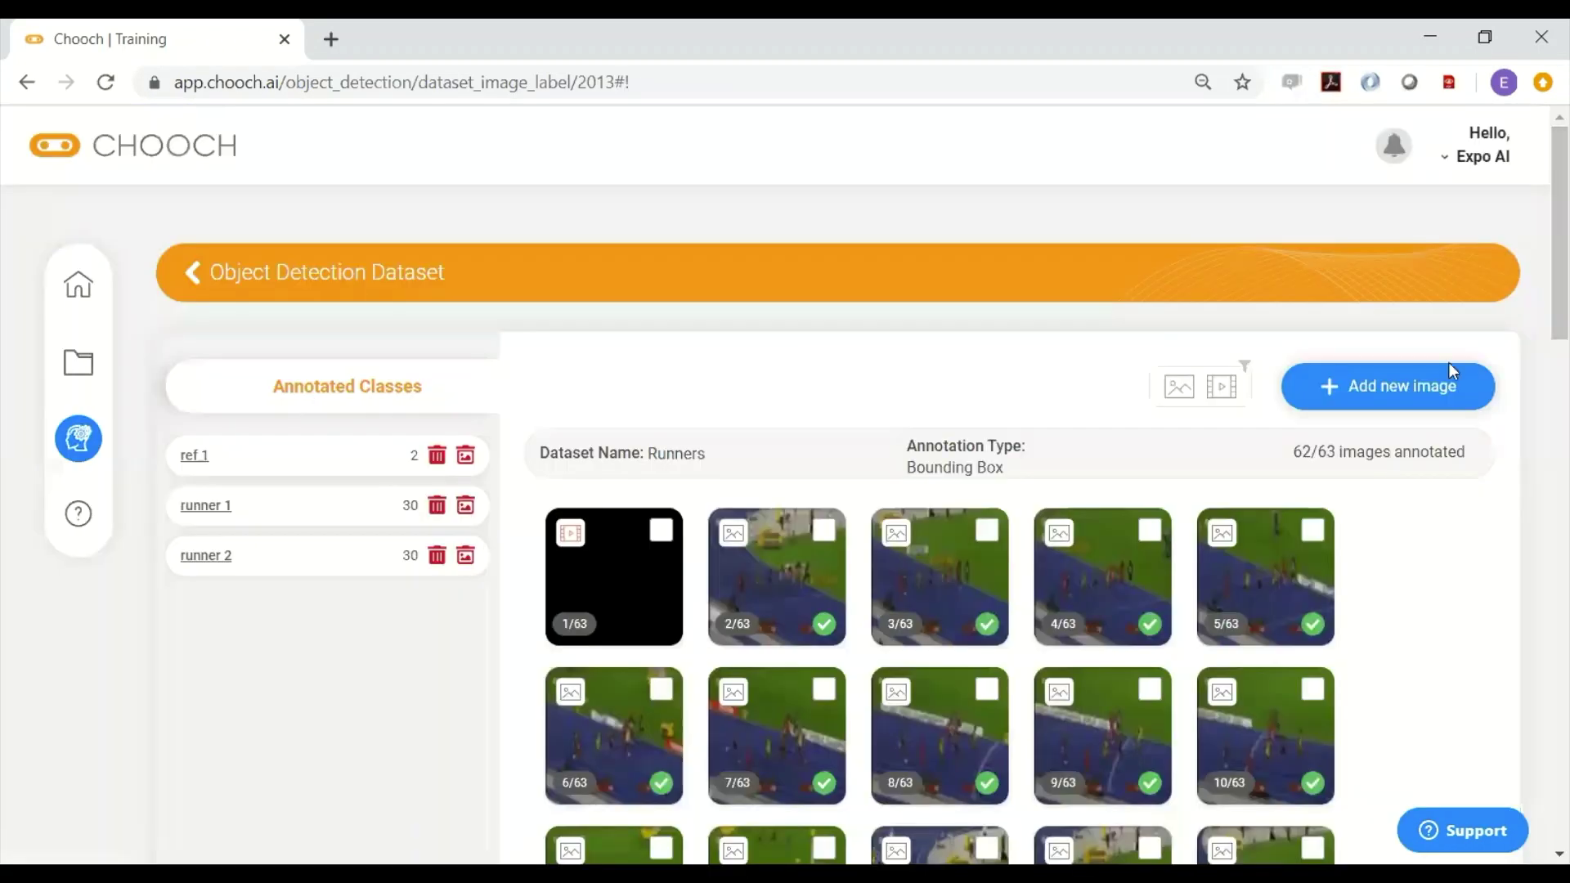
{"action": "scroll", "coordinate": [960, 346], "scroll_direction": "down", "scroll_amount": 2}
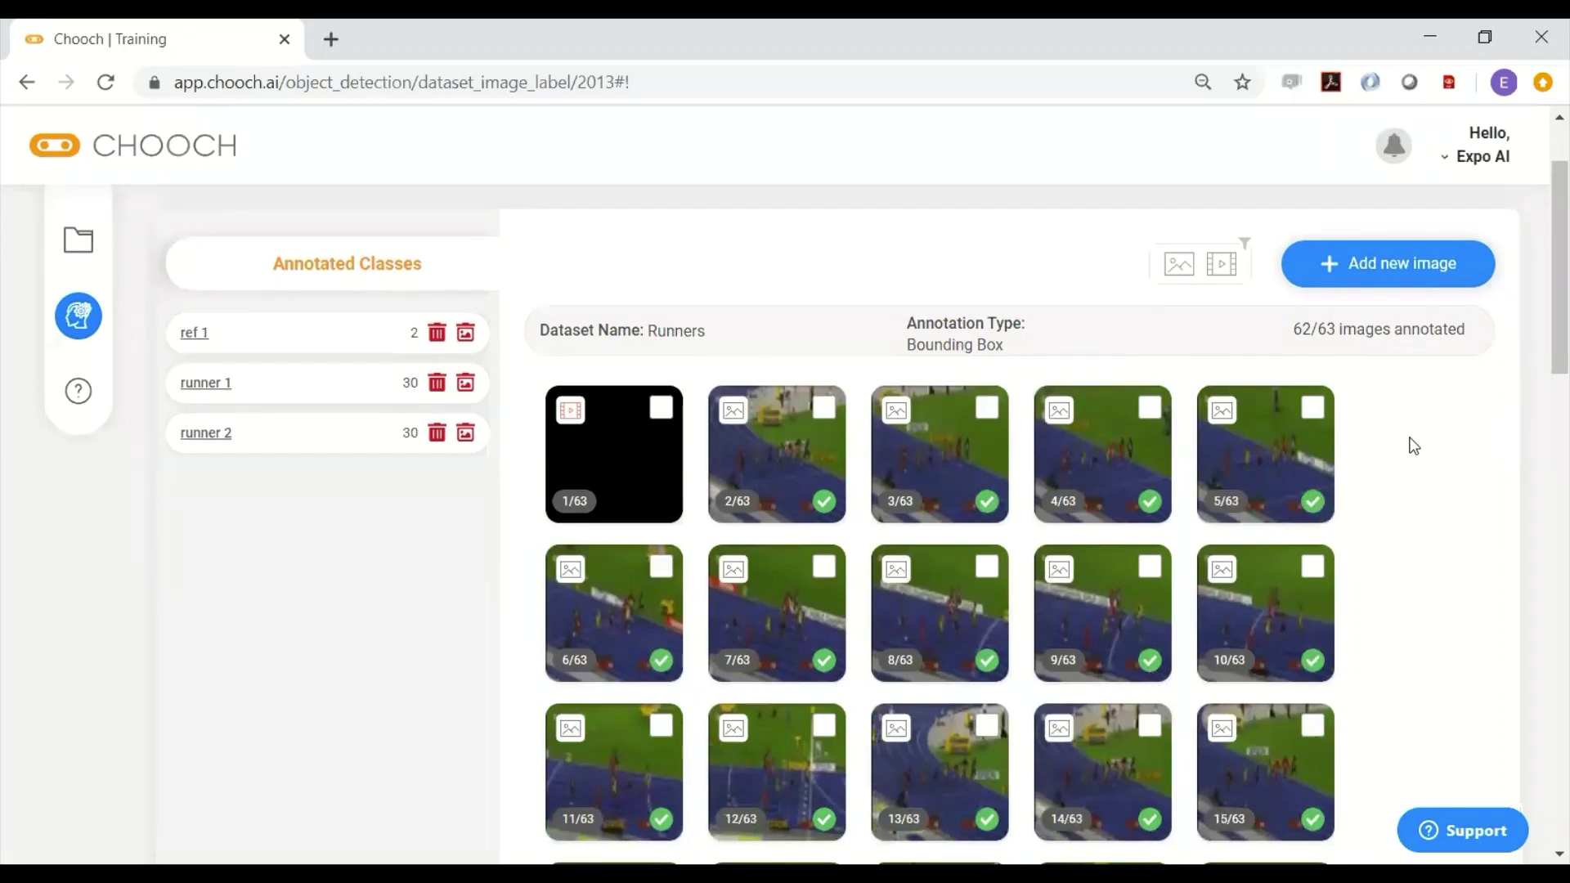